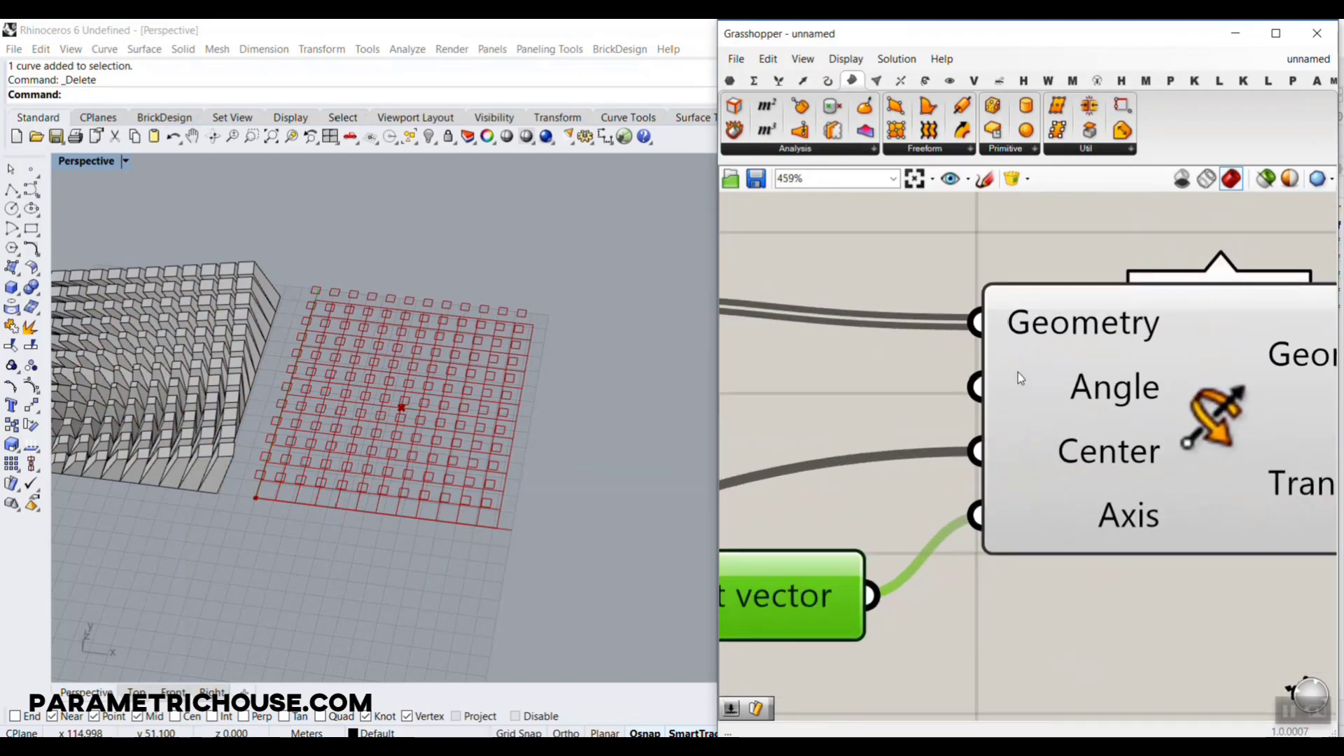
Switch the Rotate 3D Angle input to degrees.
{"action": "right_click", "coordinate": [1044, 376]}
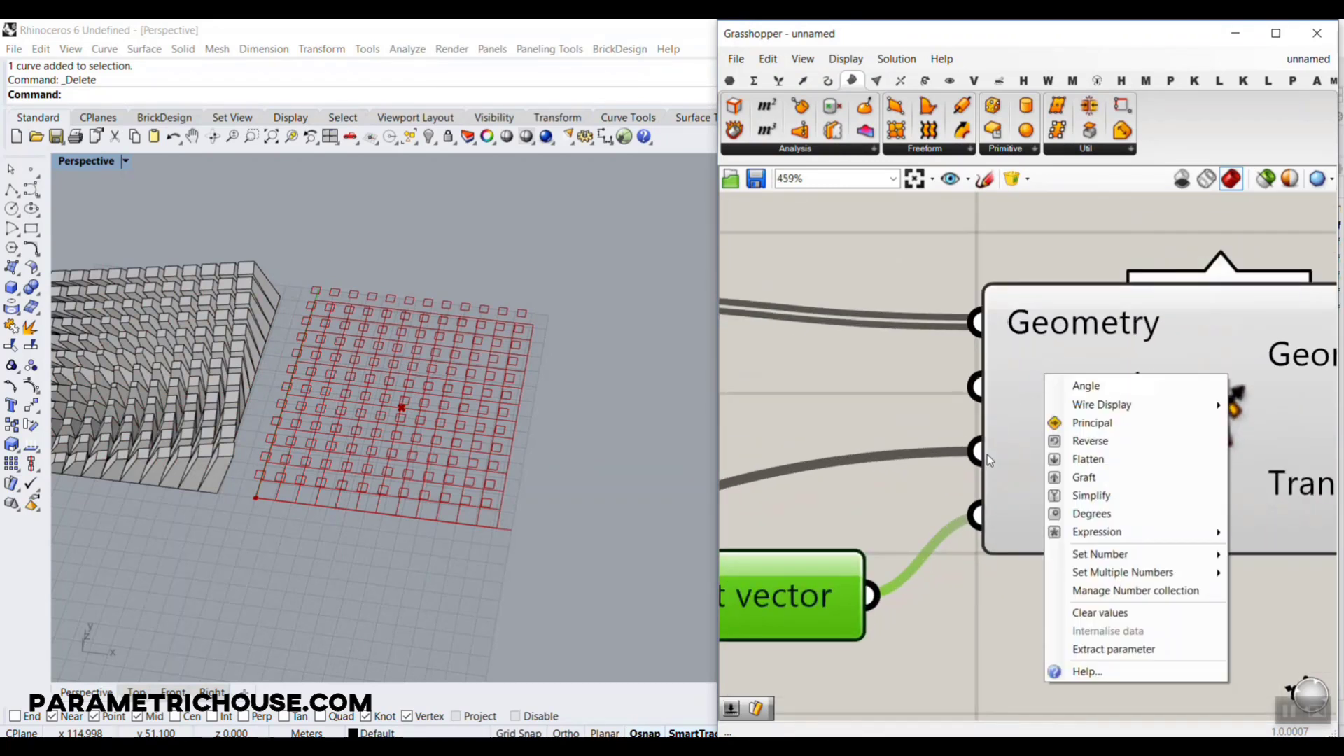
{"action": "left_click", "coordinate": [1092, 513]}
{"action": "scroll", "coordinate": [972, 400], "scroll_direction": "down", "scroll_amount": 4}
Add a new number slider and wire it into the rotation Angle.
{"action": "double_click", "coordinate": [946, 399]}
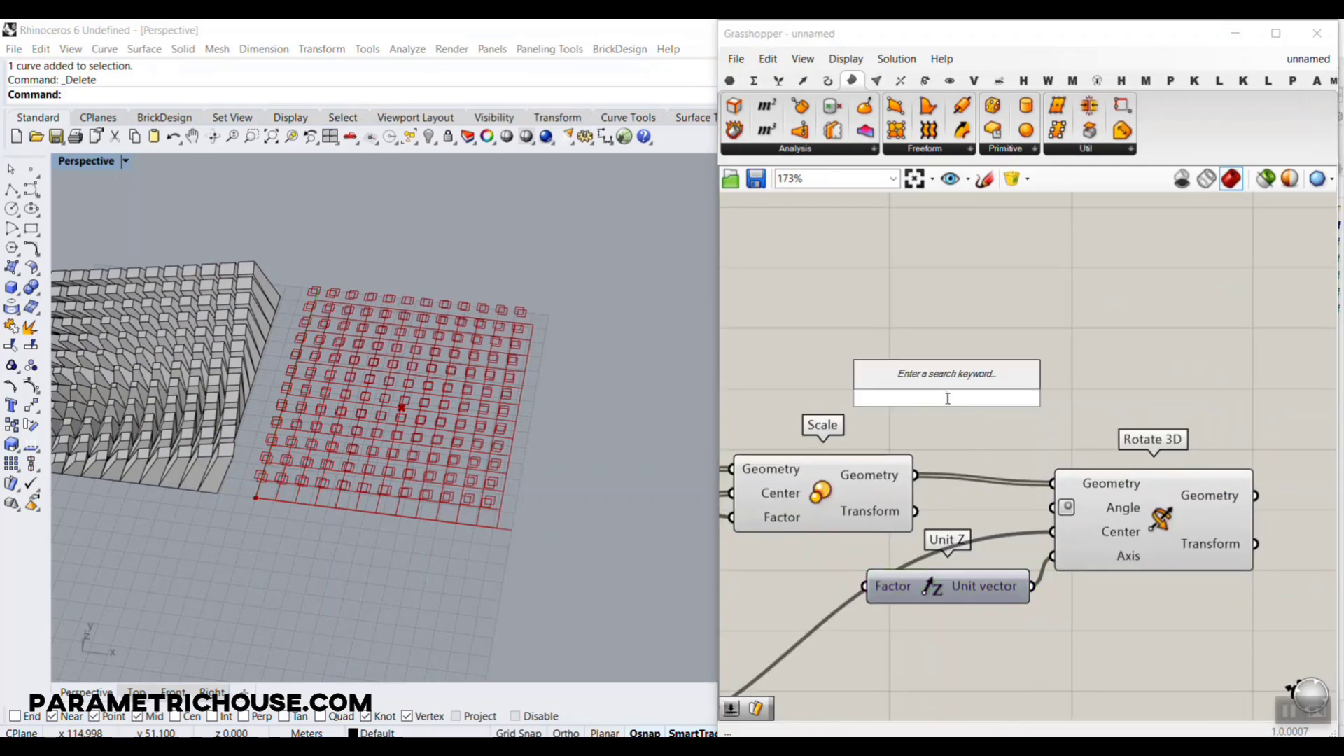
{"action": "type", "text": "9"}
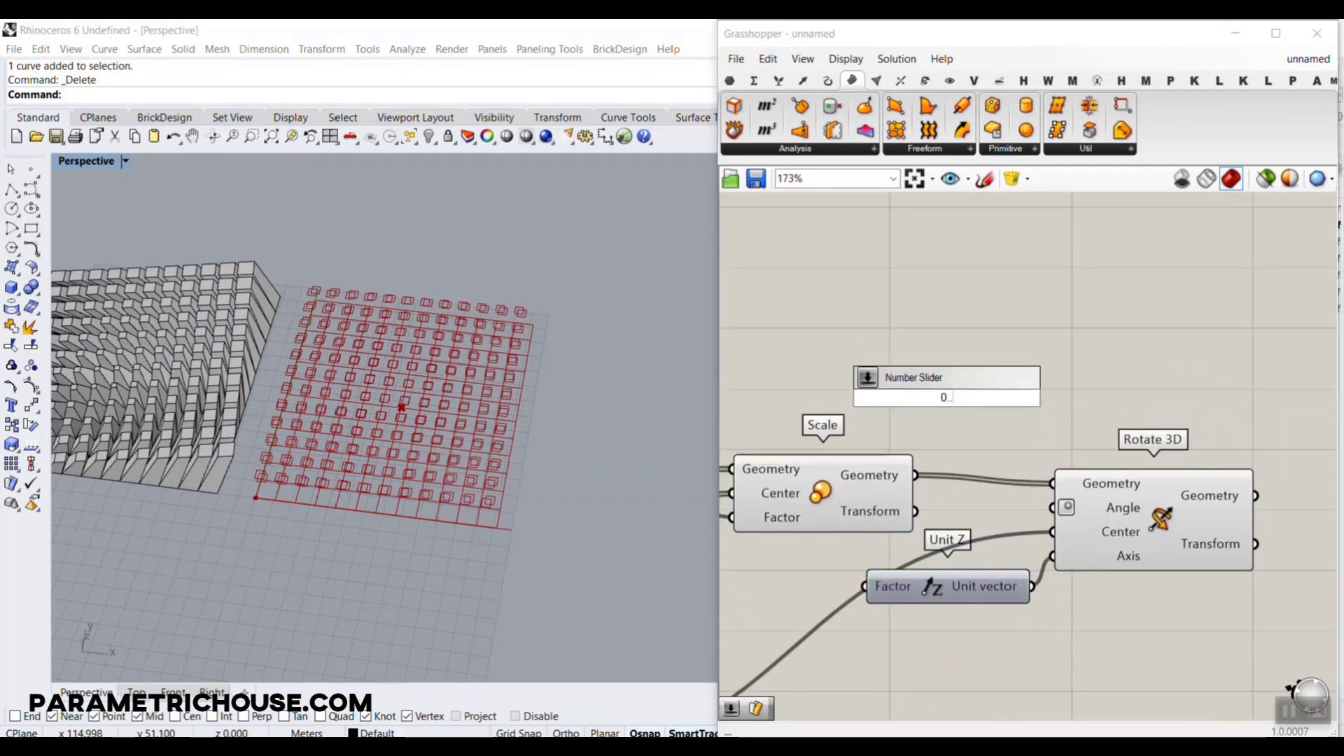
{"action": "key", "text": "Return"}
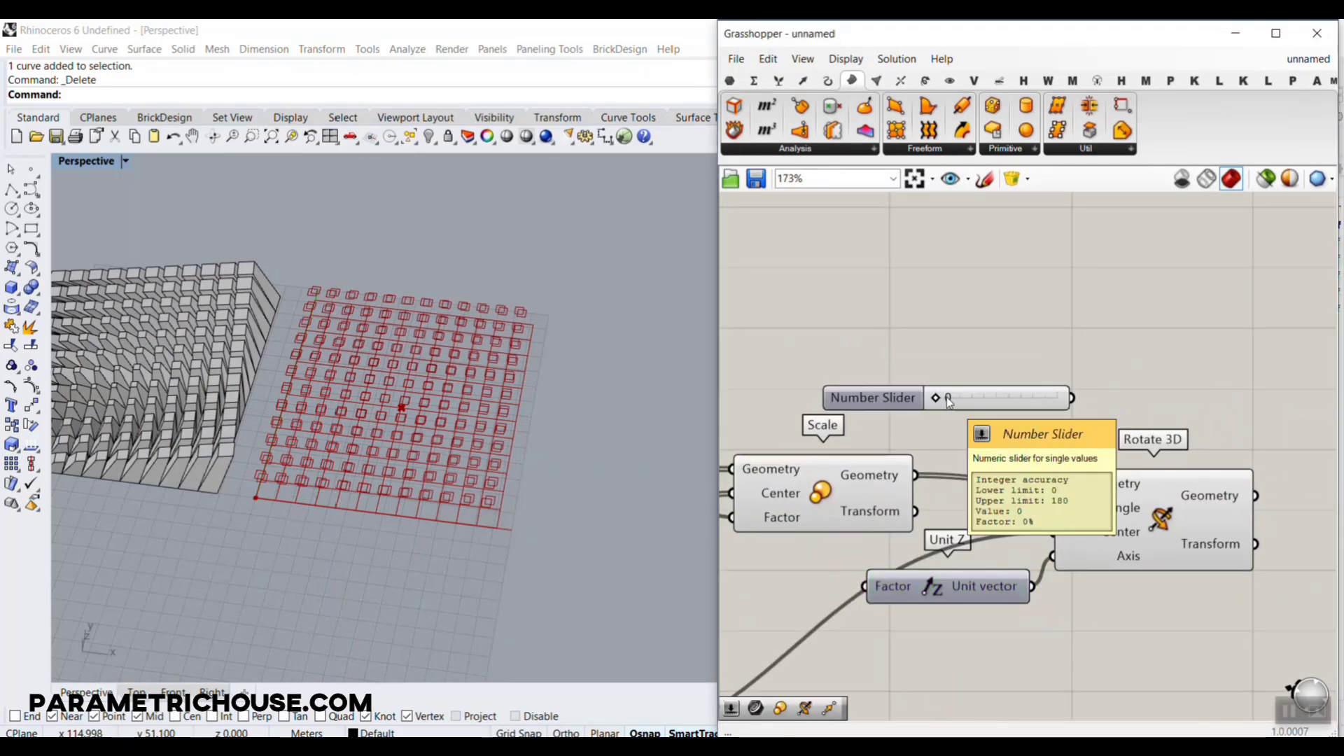
{"action": "left_click_drag", "start_coordinate": [1071, 397], "coordinate": [1052, 507]}
{"action": "left_click_drag", "start_coordinate": [937, 397], "coordinate": [936, 408]}
Hide the Scale component's preview and set the angle slider to 14.
{"action": "right_click", "coordinate": [828, 485]}
{"action": "left_click", "coordinate": [868, 510]}
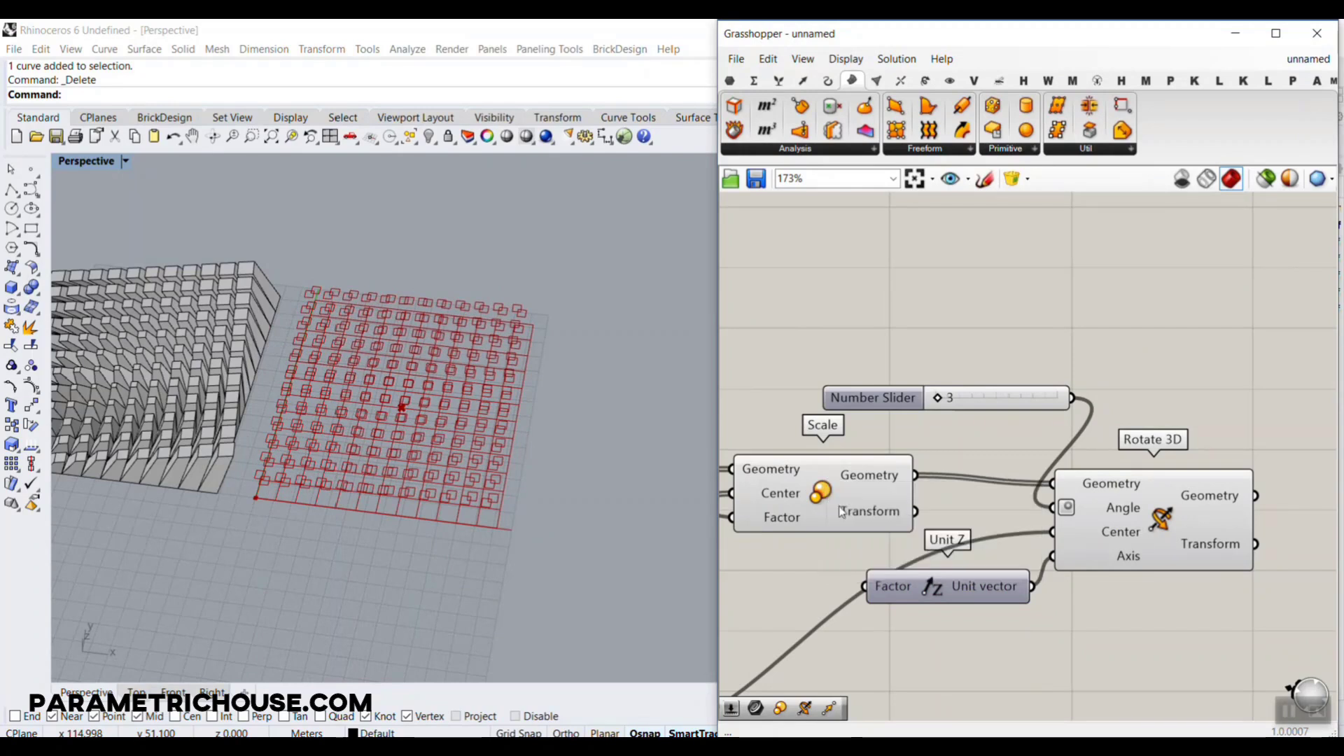
{"action": "scroll", "coordinate": [401, 443], "scroll_direction": "up", "scroll_amount": 3}
{"action": "left_click_drag", "start_coordinate": [938, 400], "coordinate": [947, 404]}
{"action": "right_click_drag", "start_coordinate": [564, 468], "coordinate": [504, 402]}
Change the other slider from 0.44 to 0.65 and review the grid.
{"action": "scroll", "coordinate": [1064, 413], "scroll_direction": "down", "scroll_amount": 4}
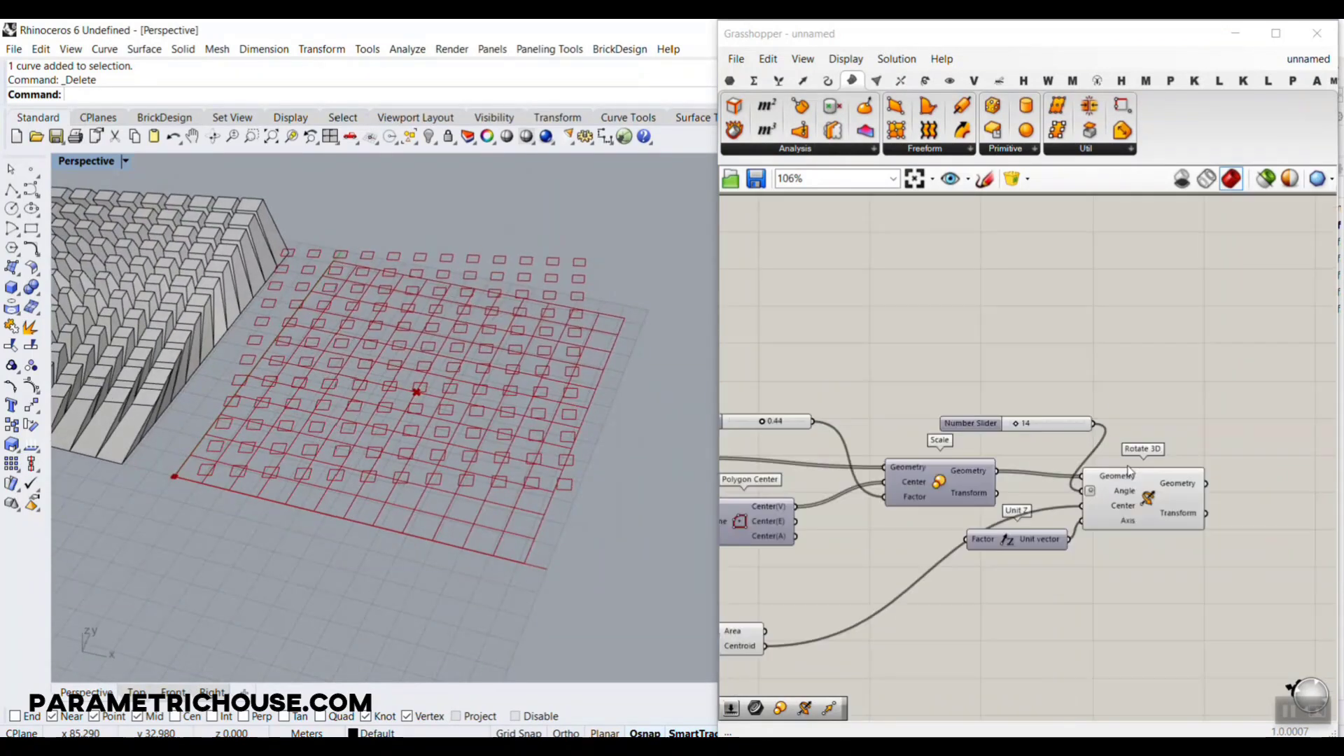
{"action": "scroll", "coordinate": [1081, 480], "scroll_direction": "up", "scroll_amount": 4}
{"action": "mouse_move", "coordinate": [1119, 453]}
{"action": "left_mouse_down"}
{"action": "mouse_move", "coordinate": [1135, 455]}
{"action": "mouse_move", "coordinate": [1105, 455]}
{"action": "mouse_move", "coordinate": [1142, 454]}
{"action": "mouse_move", "coordinate": [1131, 455]}
{"action": "left_mouse_up"}
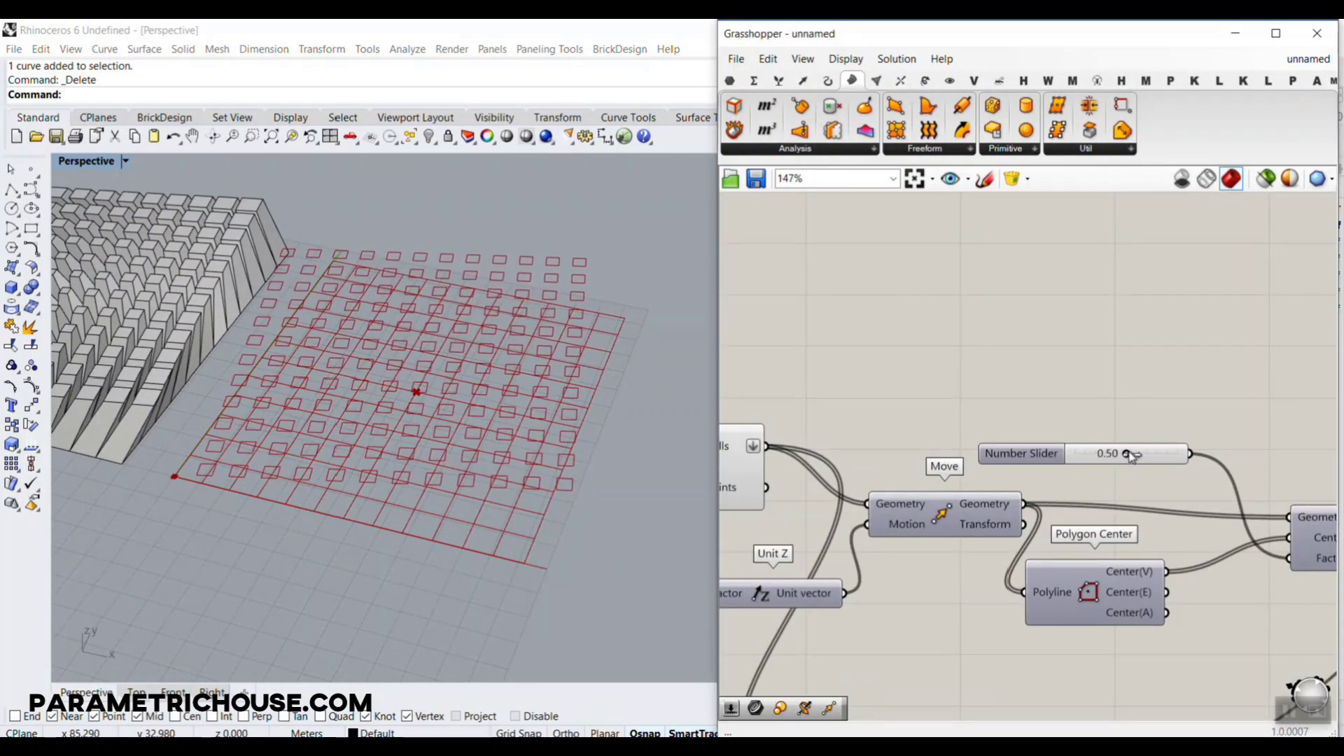
{"action": "scroll", "coordinate": [1069, 436], "scroll_direction": "down", "scroll_amount": 2}
{"action": "right_click_drag", "start_coordinate": [1069, 436], "coordinate": [554, 497]}
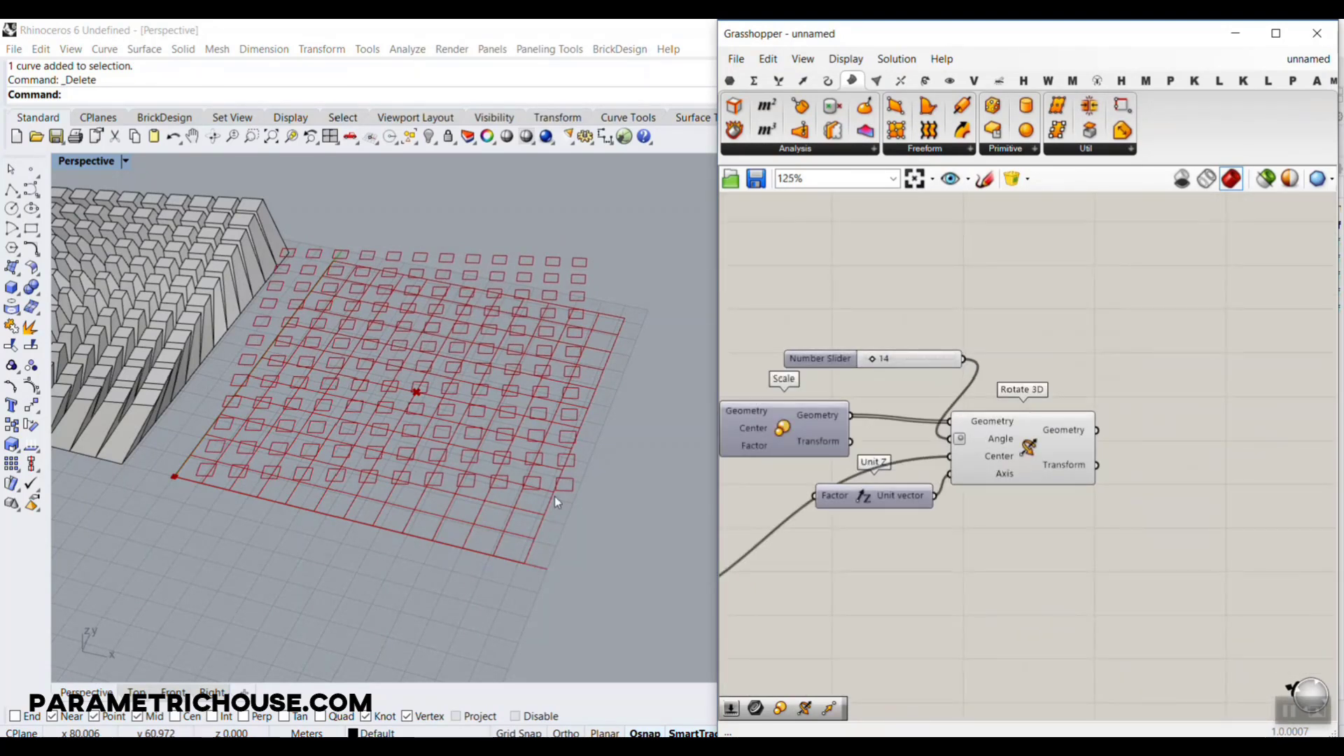
{"action": "scroll", "coordinate": [554, 501], "scroll_direction": "up", "scroll_amount": 5}
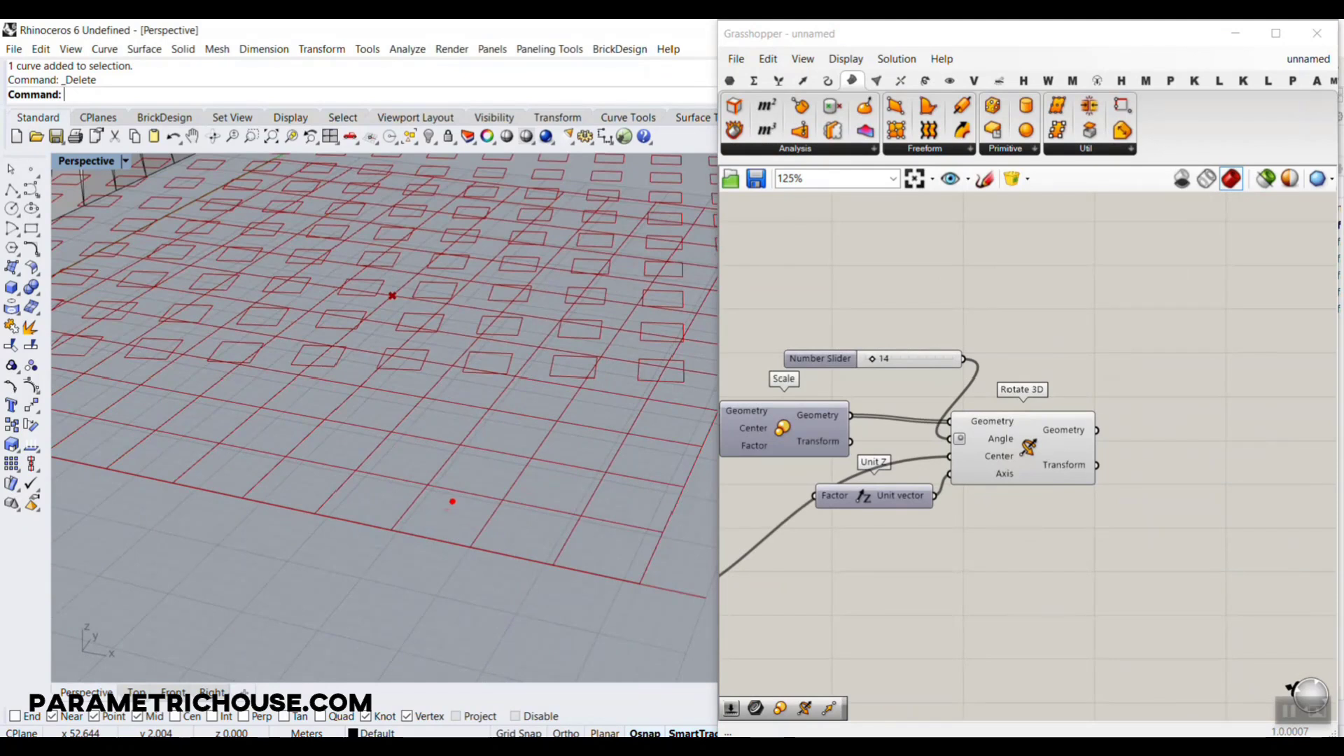
{"action": "left_click_drag", "start_coordinate": [414, 392], "coordinate": [443, 522]}
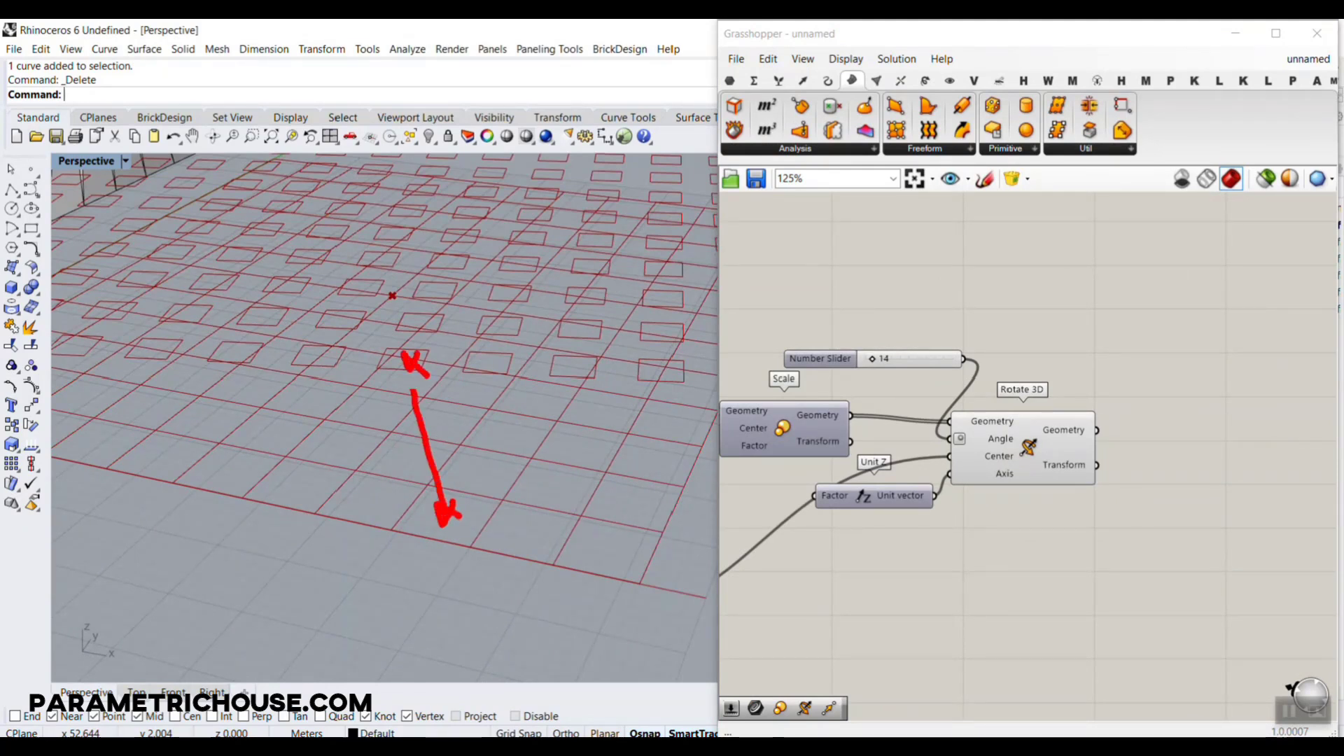
{"action": "key", "text": "Escape"}
{"action": "scroll", "coordinate": [996, 321], "scroll_direction": "down", "scroll_amount": 3}
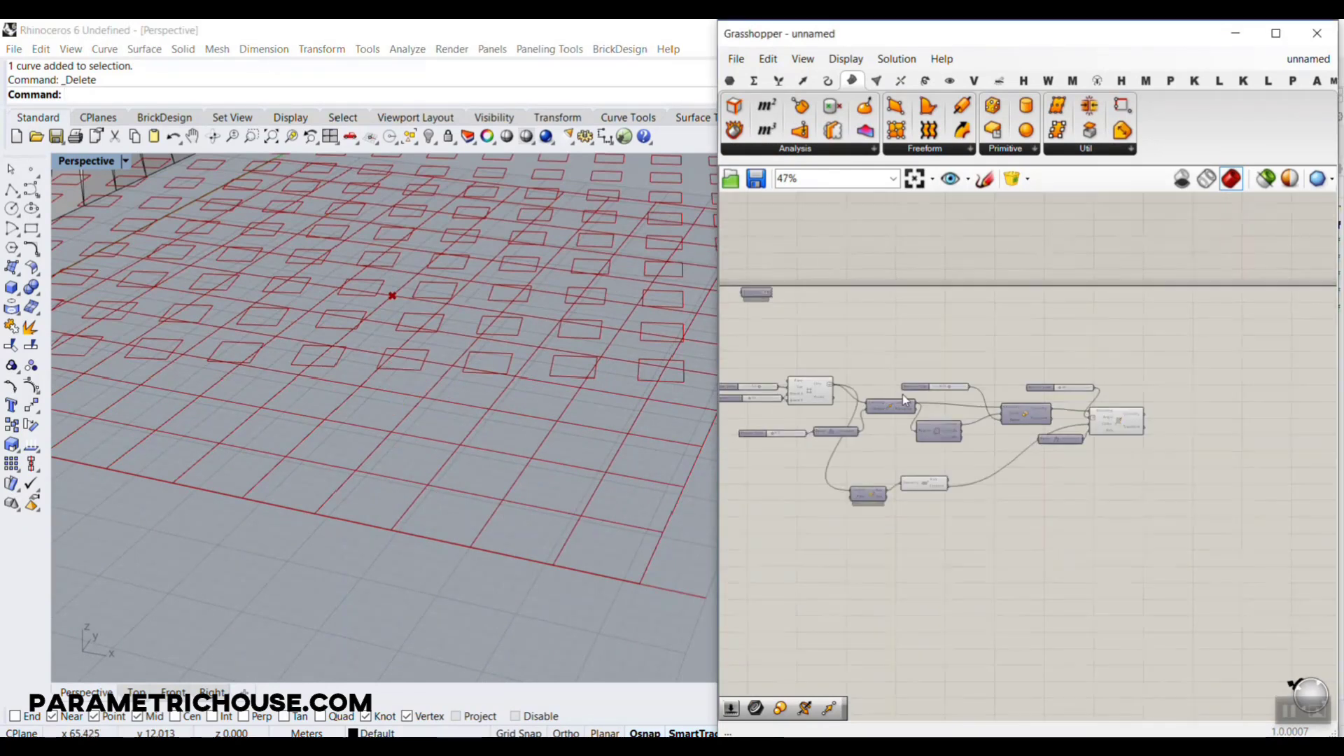
{"action": "scroll", "coordinate": [915, 396], "scroll_direction": "up", "scroll_amount": 3}
Add a Curve parameter collecting the Square component's grid cells.
{"action": "left_click", "coordinate": [892, 367]}
{"action": "left_click", "coordinate": [729, 80]}
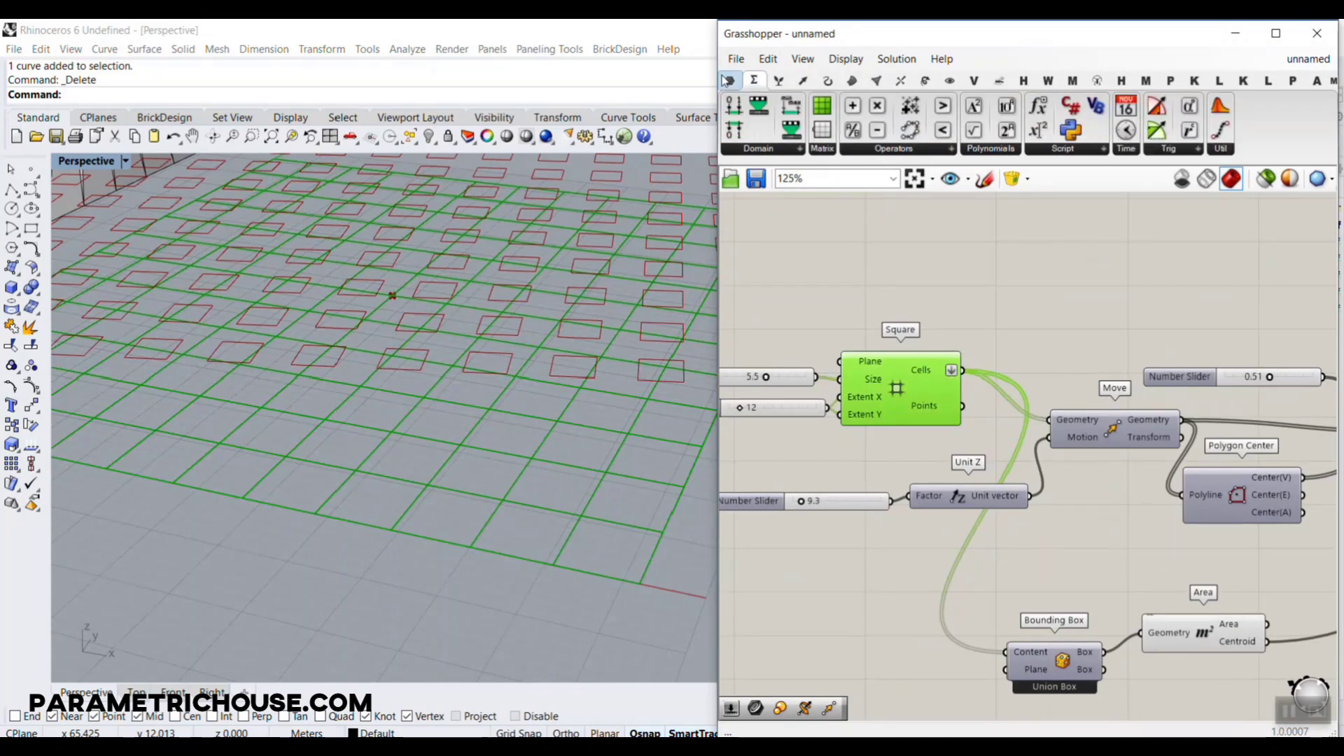
{"action": "left_click_drag", "start_coordinate": [798, 111], "coordinate": [890, 448]}
{"action": "scroll", "coordinate": [890, 448], "scroll_direction": "down", "scroll_amount": 2}
{"action": "left_click_drag", "start_coordinate": [883, 402], "coordinate": [1122, 424]}
{"action": "scroll", "coordinate": [1279, 380], "scroll_direction": "up", "scroll_amount": 3}
{"action": "left_click_drag", "start_coordinate": [1279, 380], "coordinate": [1176, 348]}
{"action": "right_click_drag", "start_coordinate": [1212, 348], "coordinate": [943, 363]}
Add a second Curve parameter below, collecting the Rotate 3D geometry.
{"action": "left_click_drag", "start_coordinate": [913, 363], "coordinate": [910, 531], "text": "alt"}
{"action": "right_click_drag", "start_coordinate": [721, 529], "coordinate": [746, 518]}
{"action": "left_click", "coordinate": [900, 476]}
{"action": "left_click_drag", "start_coordinate": [915, 532], "coordinate": [928, 488]}
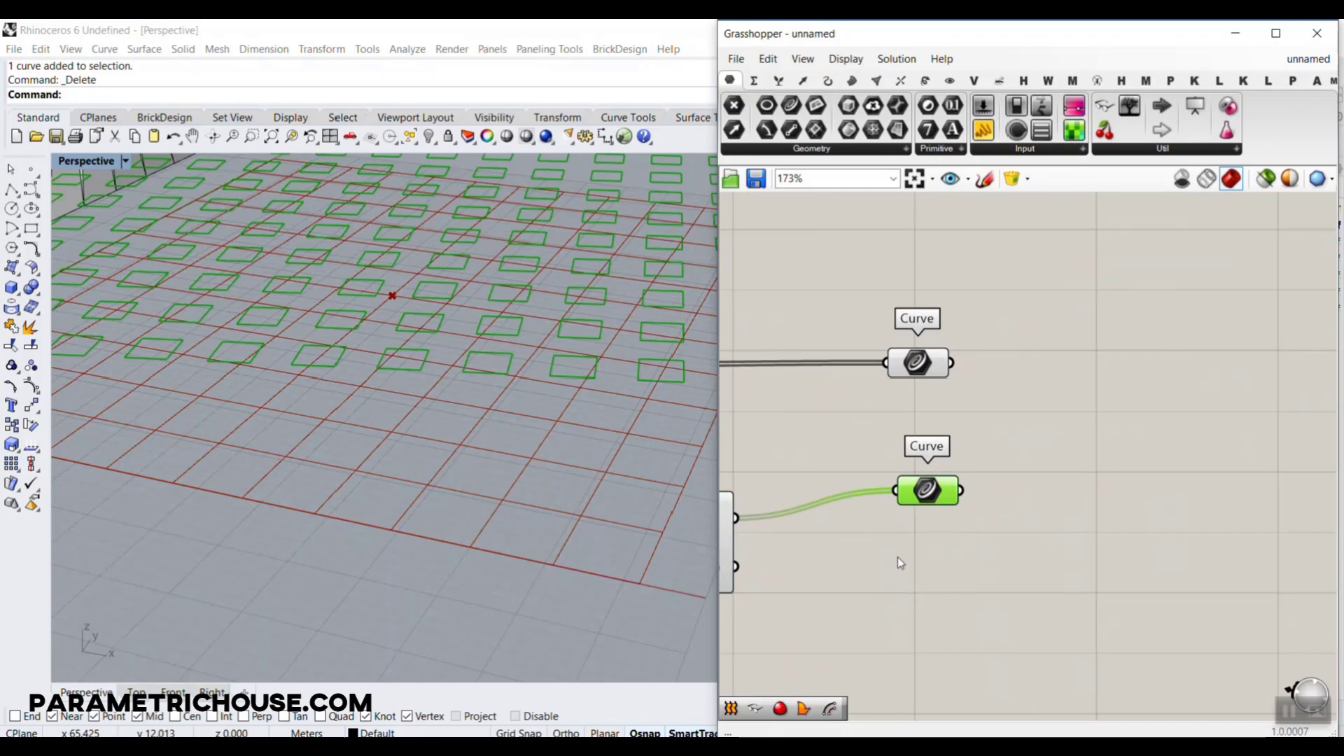
Insert a Loft component and wire both curve sets into its Curves input.
{"action": "double_click", "coordinate": [1136, 400]}
{"action": "type", "text": "loft"}
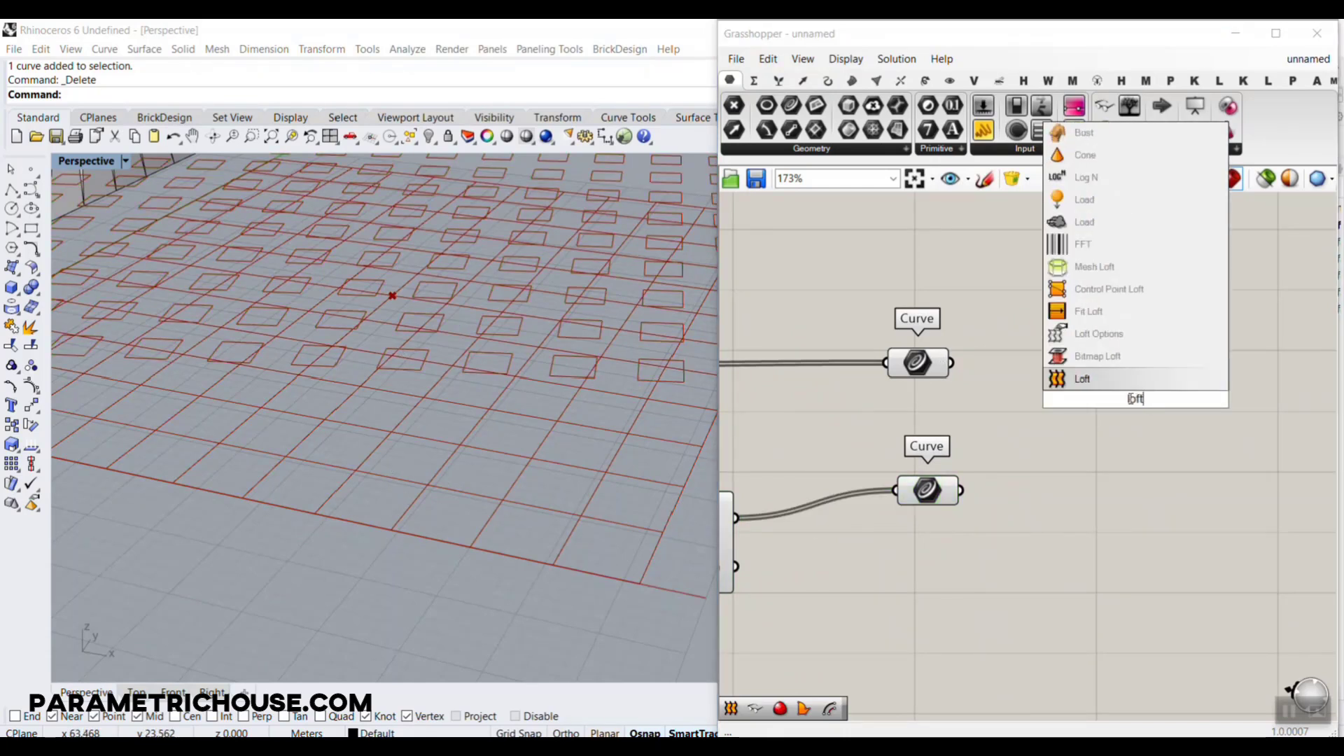
{"action": "key", "text": "Return"}
{"action": "left_click_drag", "start_coordinate": [953, 362], "coordinate": [960, 490]}
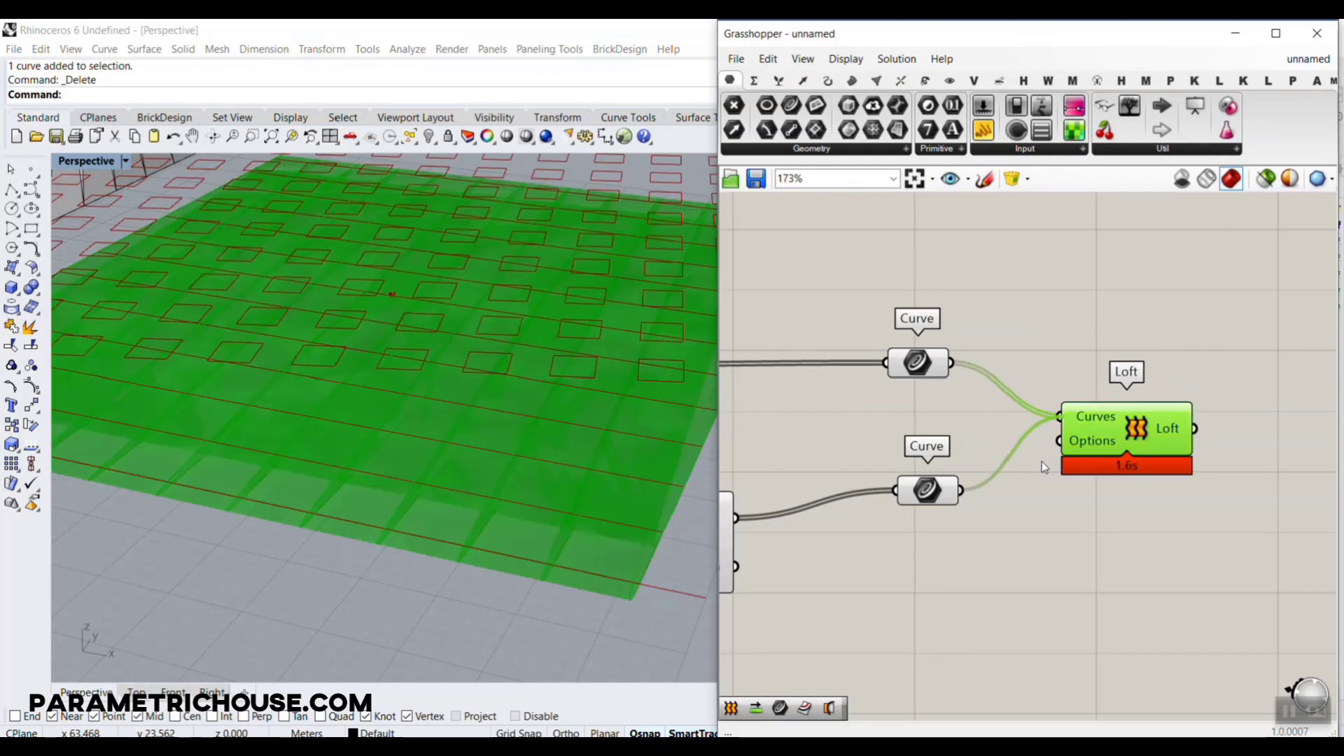
Inspect the single merged loft sheet, then disconnect both curve wires from Loft.
{"action": "scroll", "coordinate": [453, 469], "scroll_direction": "down", "scroll_amount": 5}
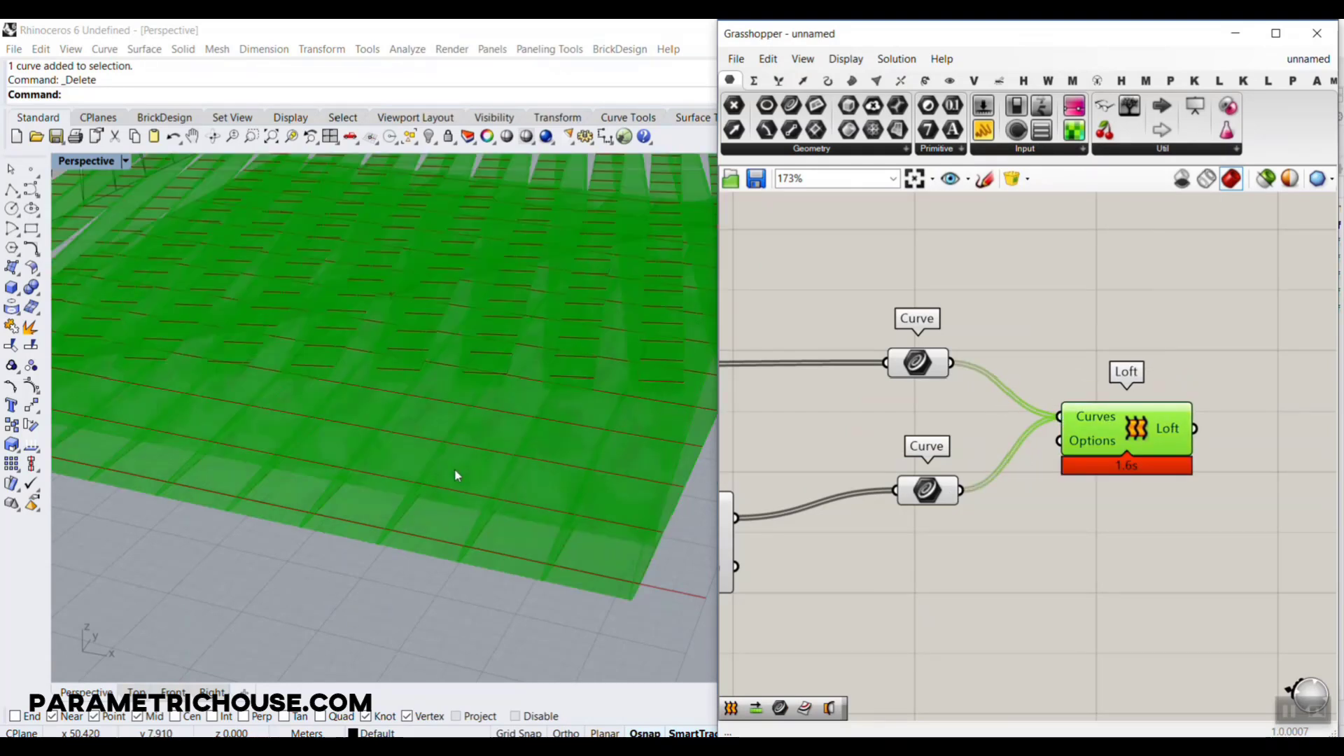
{"action": "right_click_drag", "start_coordinate": [435, 443], "coordinate": [460, 443]}
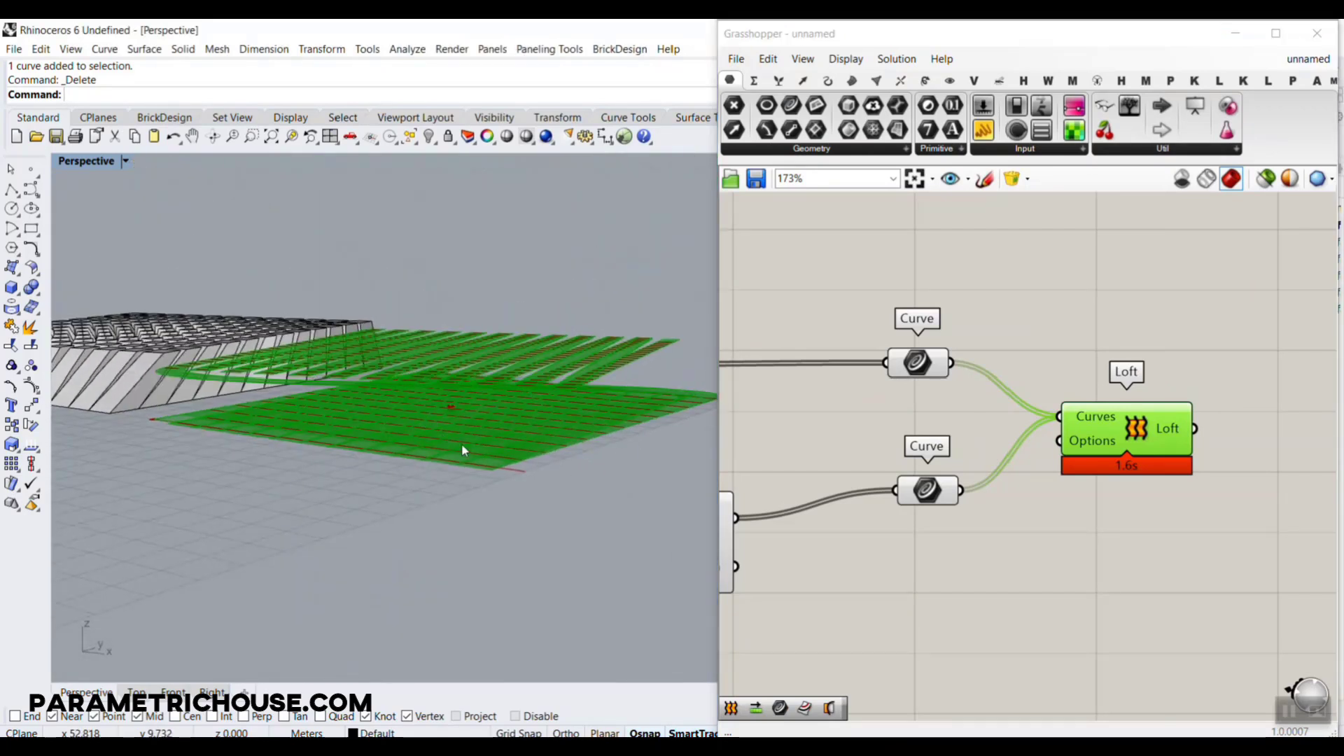
{"action": "mouse_move", "coordinate": [483, 465]}
{"action": "left_mouse_down"}
{"action": "mouse_move", "coordinate": [679, 388]}
{"action": "mouse_move", "coordinate": [482, 446]}
{"action": "left_mouse_up"}
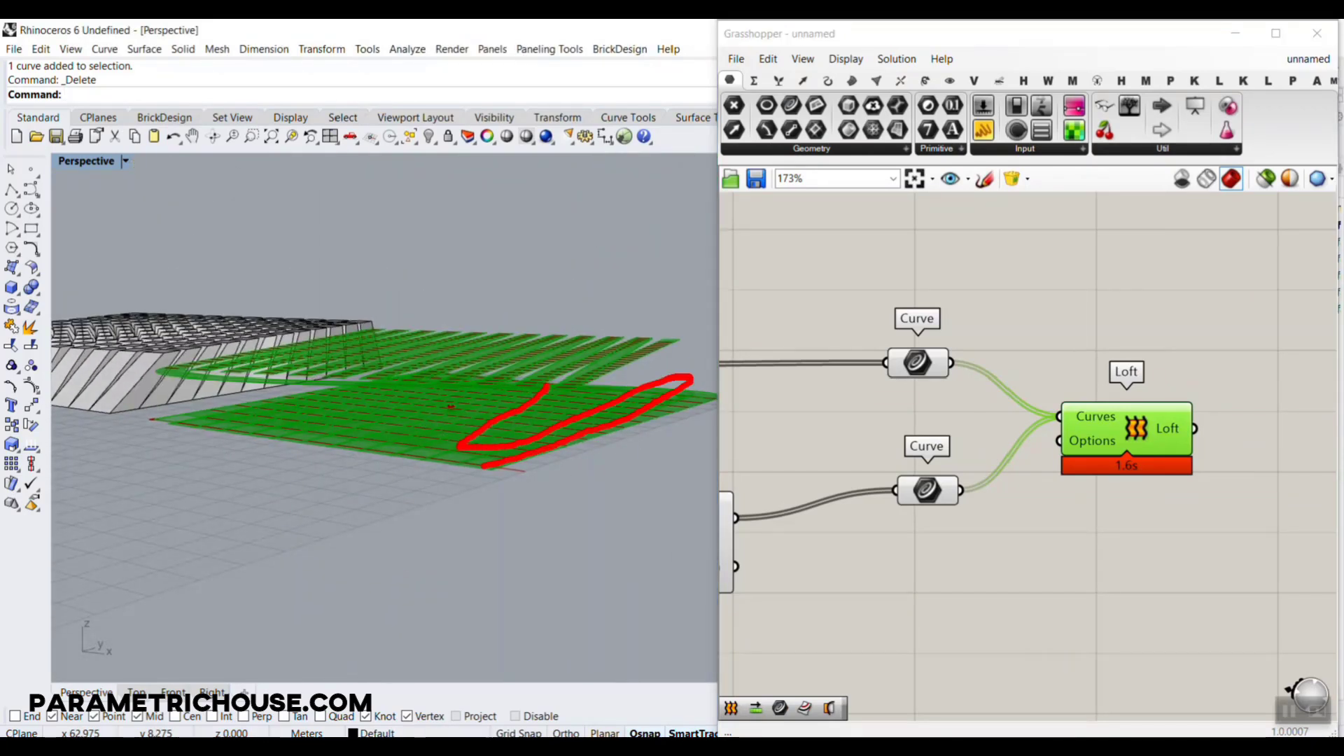
{"action": "mouse_move", "coordinate": [175, 371]}
{"action": "left_mouse_down"}
{"action": "mouse_move", "coordinate": [280, 335]}
{"action": "mouse_move", "coordinate": [348, 350]}
{"action": "mouse_move", "coordinate": [413, 313]}
{"action": "mouse_move", "coordinate": [389, 355]}
{"action": "mouse_move", "coordinate": [525, 357]}
{"action": "mouse_move", "coordinate": [583, 346]}
{"action": "left_mouse_up"}
{"action": "key", "text": "e"}
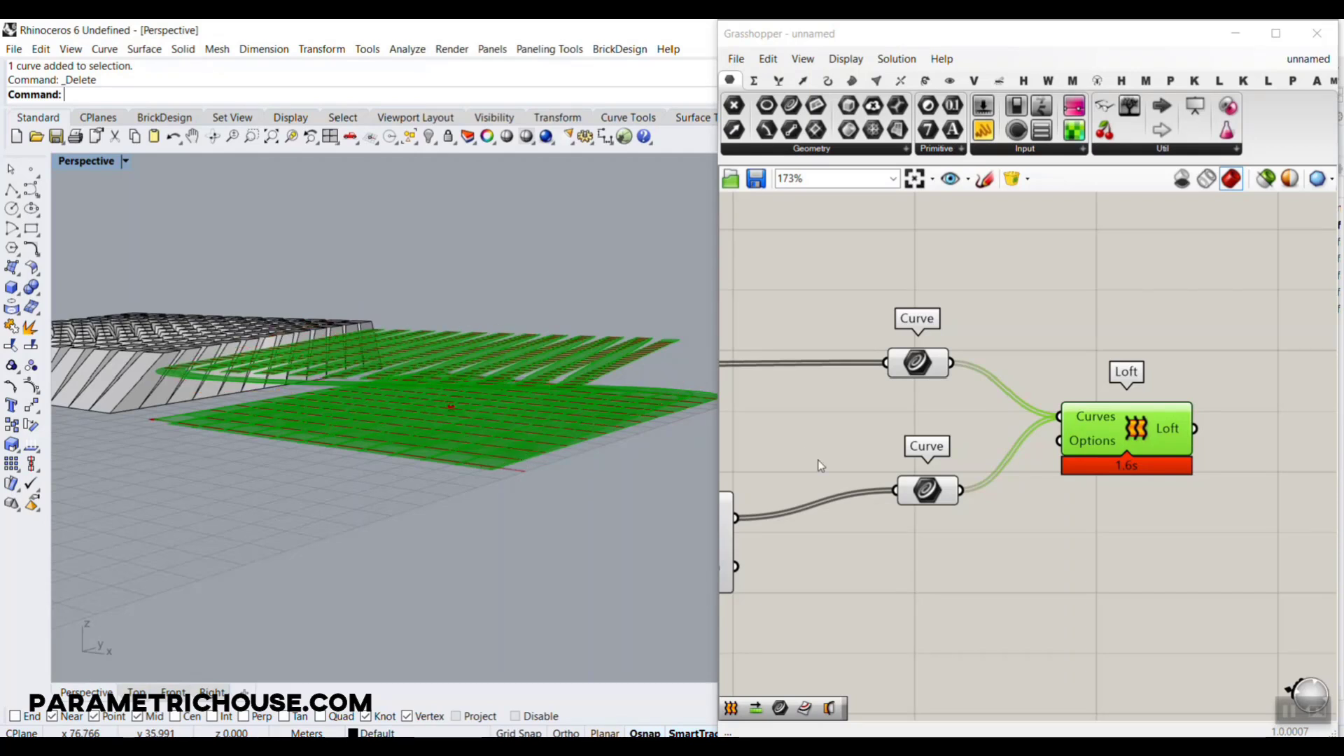
{"action": "right_click_drag", "start_coordinate": [624, 468], "coordinate": [499, 492]}
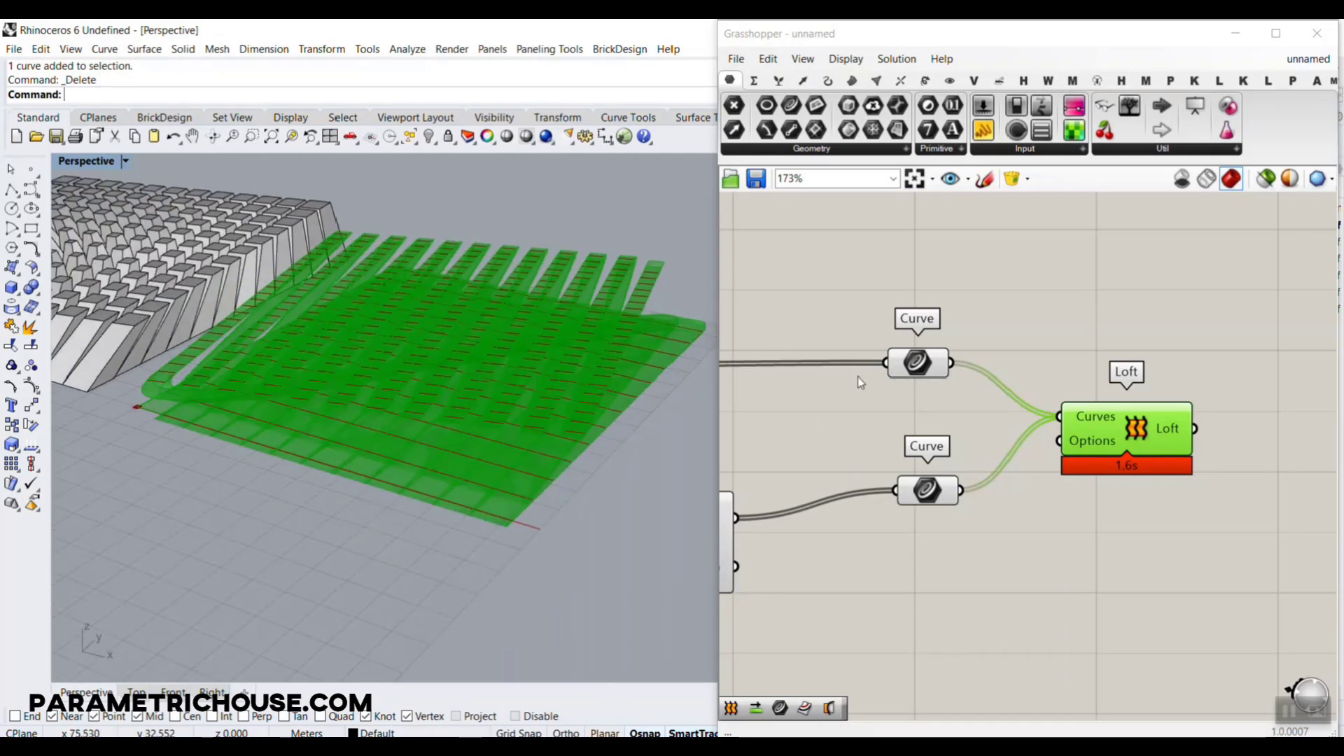
{"action": "right_click_drag", "start_coordinate": [464, 435], "coordinate": [381, 301]}
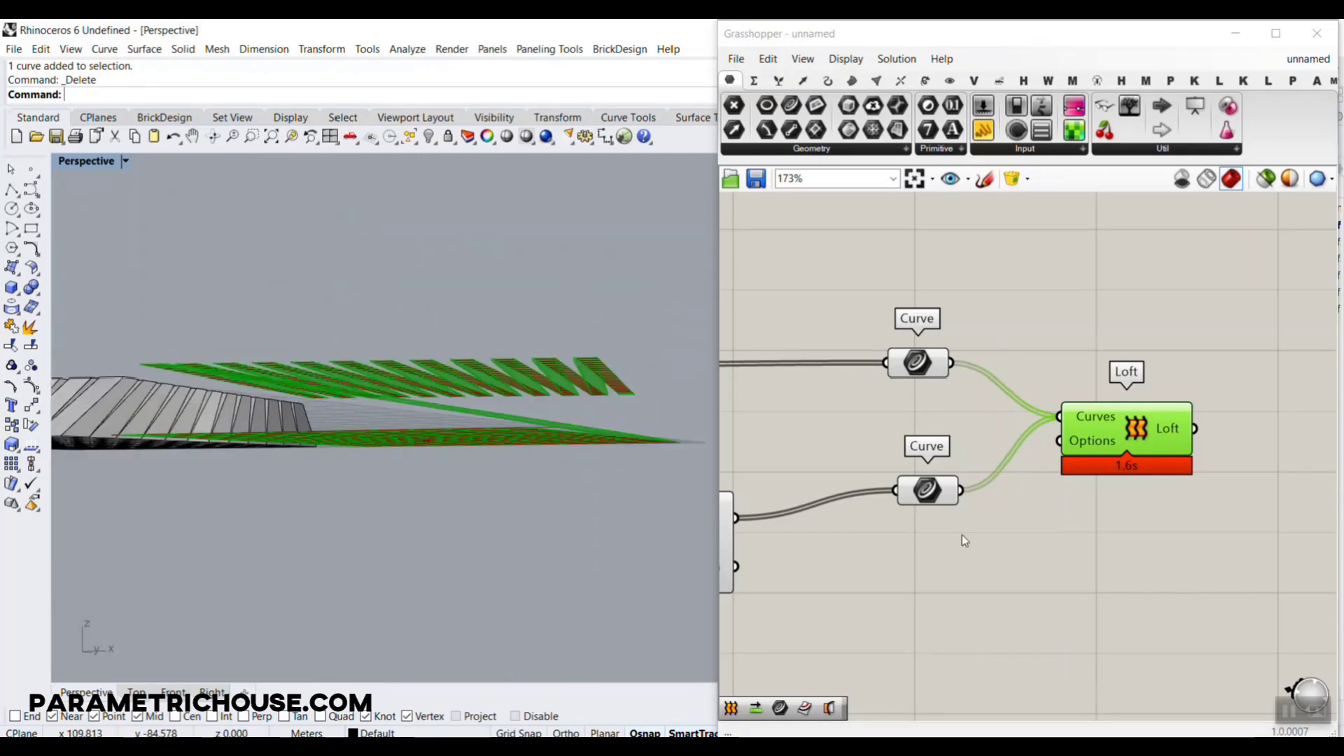
{"action": "left_click_drag", "start_coordinate": [952, 362], "coordinate": [1058, 417], "text": "ctrl"}
{"action": "left_click_drag", "start_coordinate": [961, 490], "coordinate": [1058, 418], "text": "ctrl"}
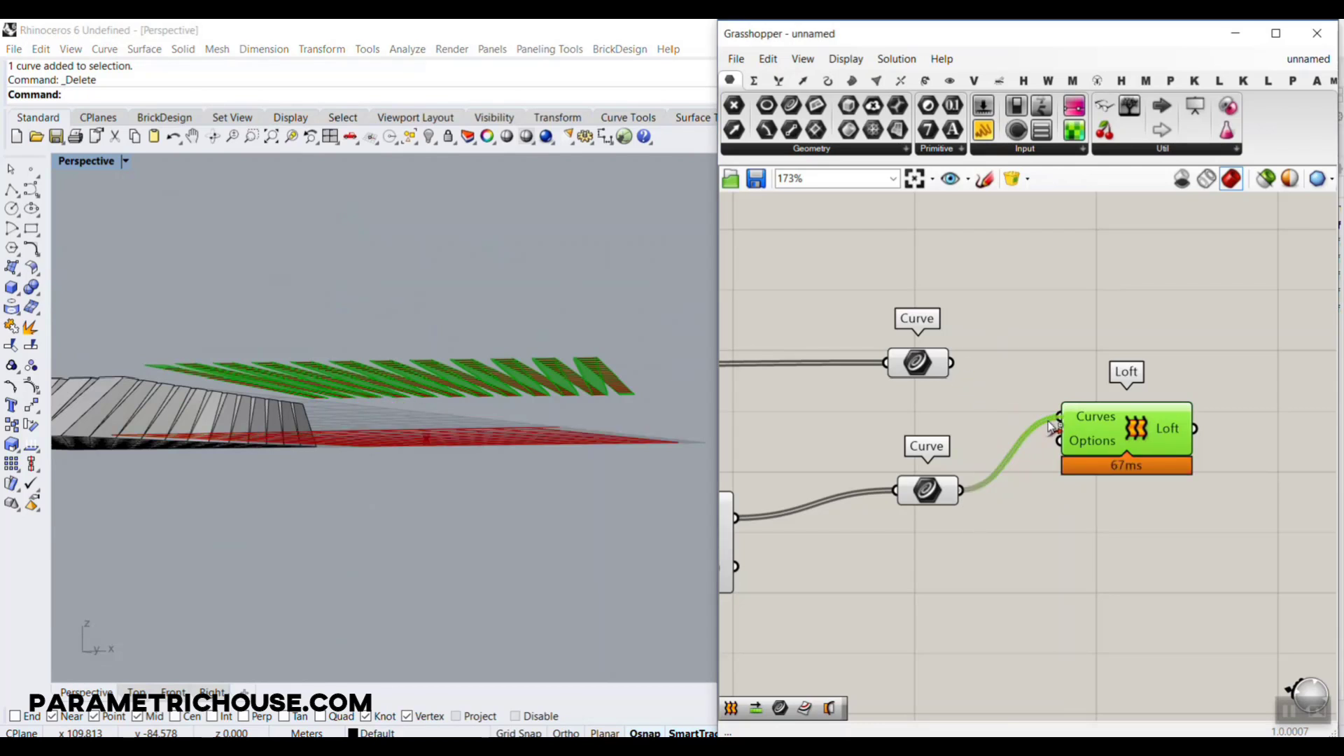
{"action": "right_click", "coordinate": [931, 371]}
{"action": "left_click", "coordinate": [956, 527]}
{"action": "right_click", "coordinate": [927, 490]}
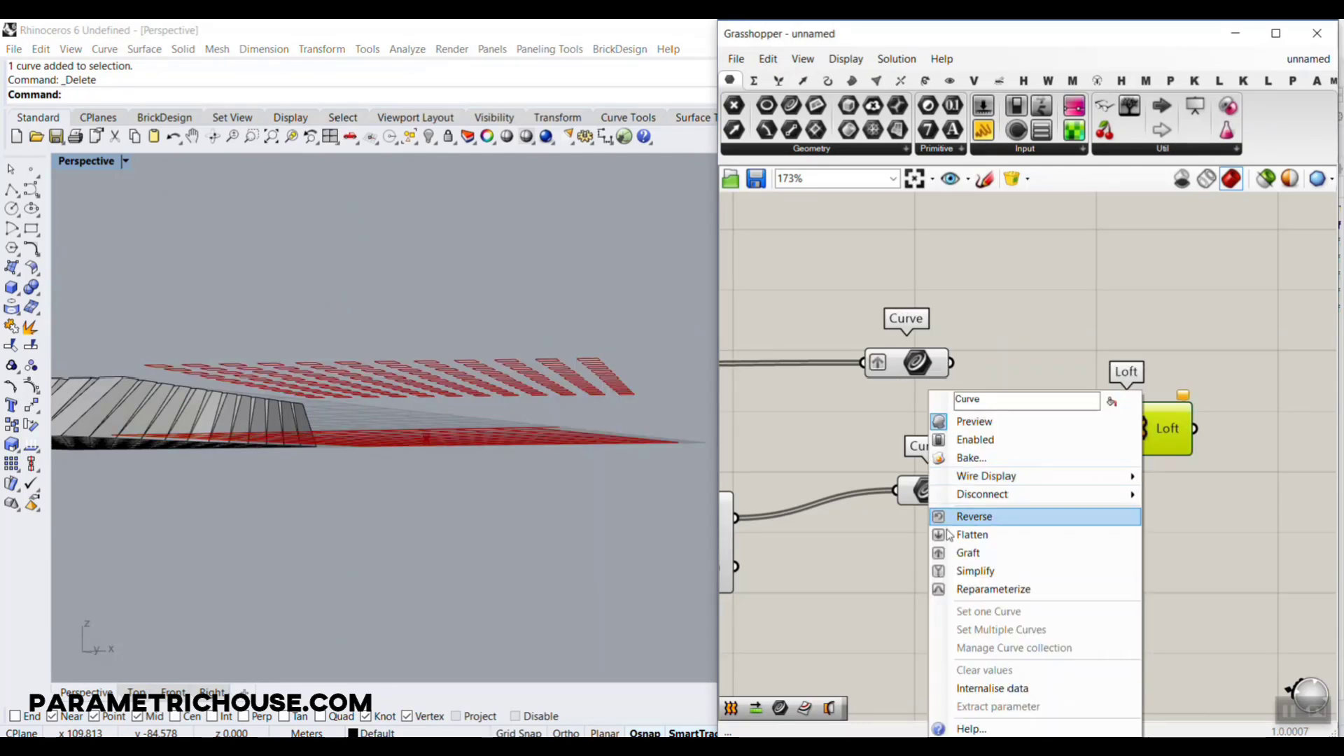
{"action": "left_click", "coordinate": [968, 553]}
{"action": "left_click_drag", "start_coordinate": [1137, 428], "coordinate": [1177, 442]}
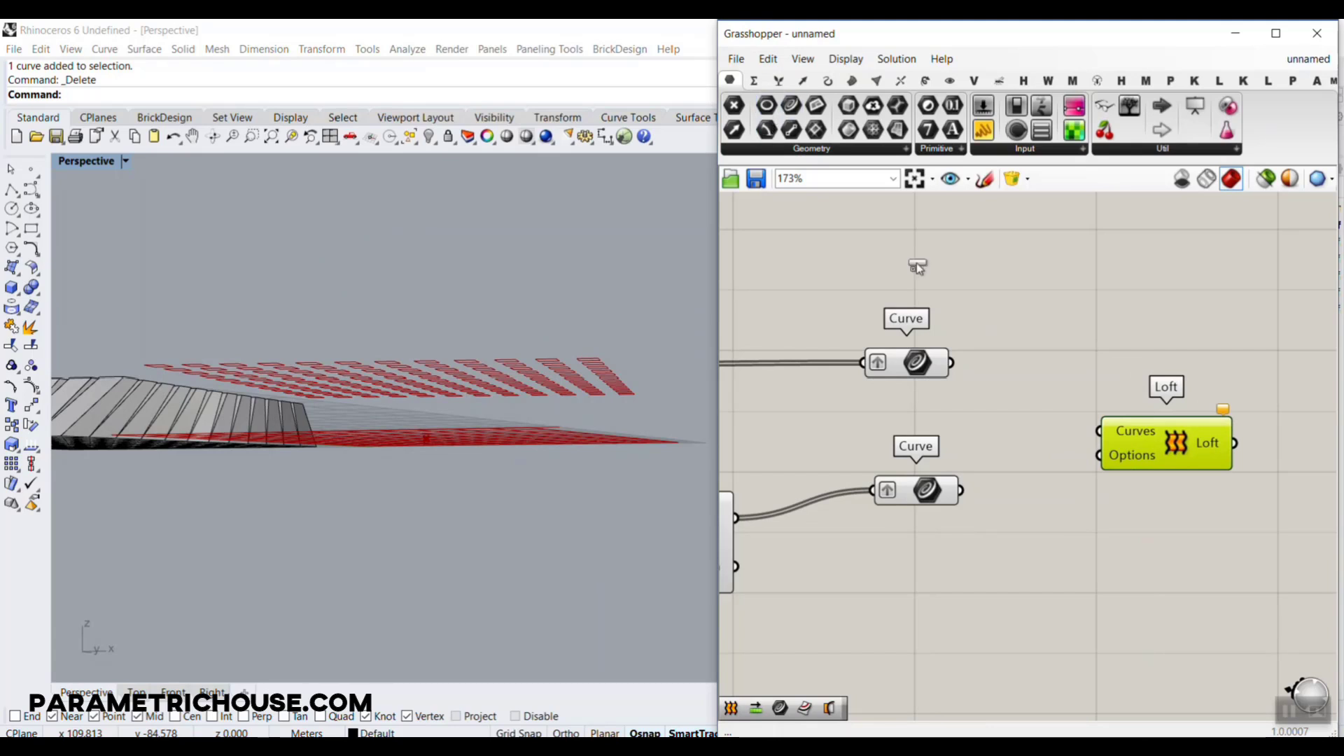
{"action": "left_click_drag", "start_coordinate": [917, 267], "coordinate": [1023, 428]}
{"action": "left_click_drag", "start_coordinate": [951, 363], "coordinate": [961, 489]}
{"action": "right_click_drag", "start_coordinate": [1022, 434], "coordinate": [932, 306]}
{"action": "mouse_move", "coordinate": [932, 306]}
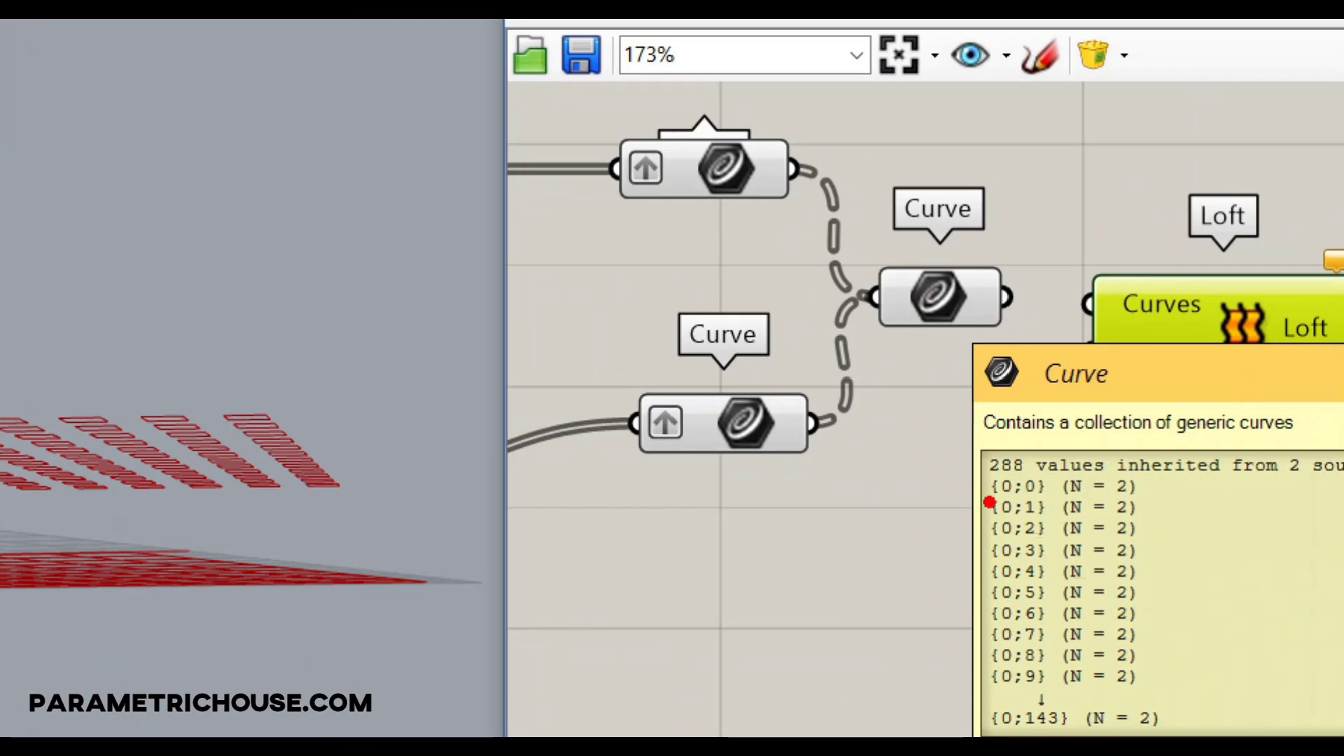
{"action": "left_click_drag", "start_coordinate": [989, 502], "coordinate": [1134, 505]}
{"action": "left_click_drag", "start_coordinate": [992, 533], "coordinate": [1128, 544]}
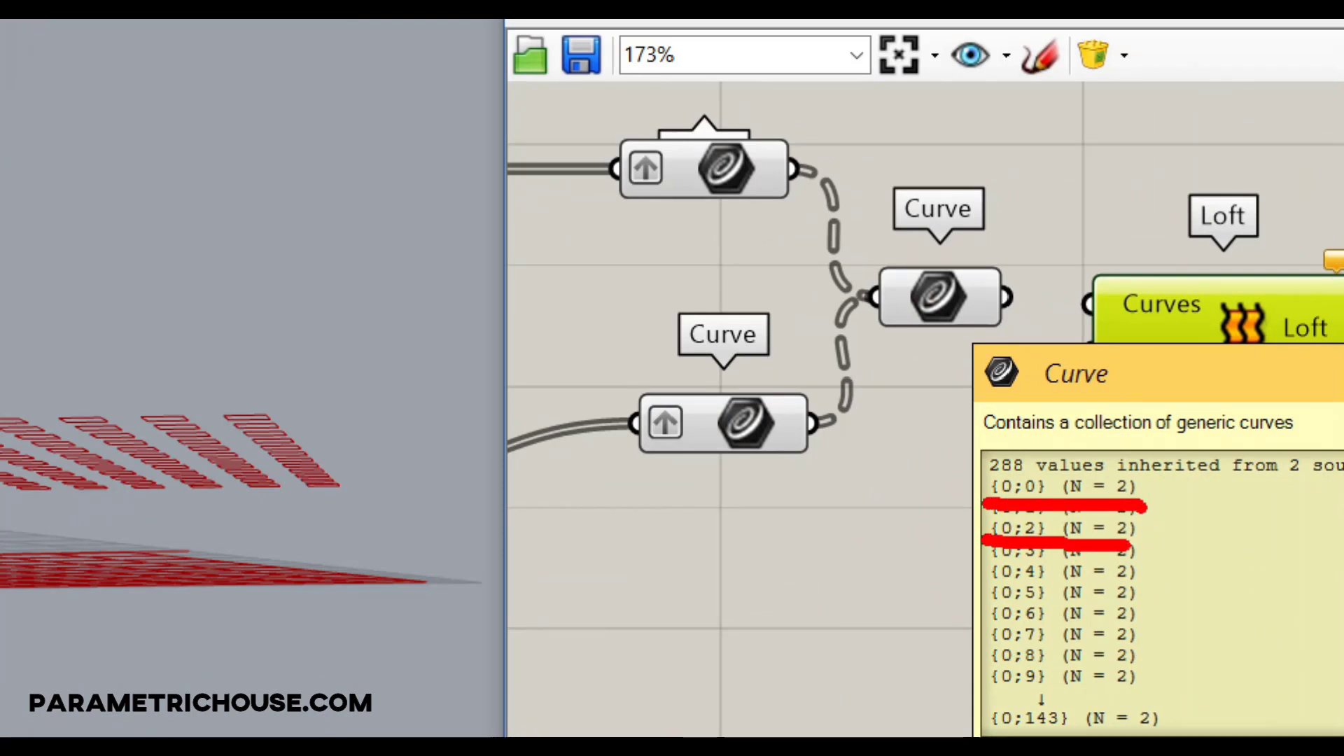
{"action": "left_click_drag", "start_coordinate": [986, 581], "coordinate": [1155, 581]}
{"action": "mouse_move", "coordinate": [1163, 482]}
{"action": "left_mouse_down"}
{"action": "mouse_move", "coordinate": [1166, 606]}
{"action": "mouse_move", "coordinate": [1211, 609]}
{"action": "left_mouse_up"}
{"action": "mouse_move", "coordinate": [657, 552]}
{"action": "left_mouse_down"}
{"action": "mouse_move", "coordinate": [833, 621]}
{"action": "mouse_move", "coordinate": [659, 627]}
{"action": "mouse_move", "coordinate": [641, 563]}
{"action": "mouse_move", "coordinate": [652, 588]}
{"action": "mouse_move", "coordinate": [432, 594]}
{"action": "left_mouse_up"}
{"action": "mouse_move", "coordinate": [665, 620]}
{"action": "left_mouse_down"}
{"action": "mouse_move", "coordinate": [666, 565]}
{"action": "mouse_move", "coordinate": [697, 580]}
{"action": "left_mouse_up"}
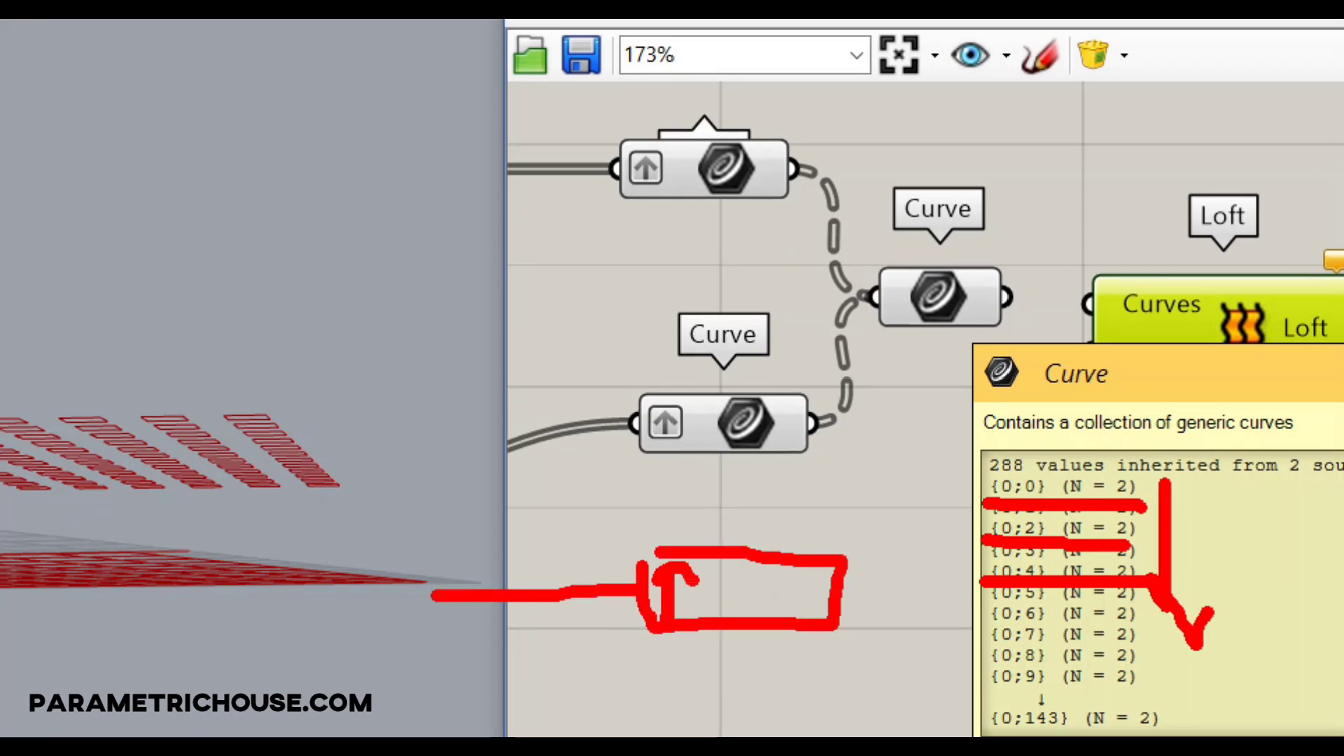
{"action": "mouse_move", "coordinate": [844, 600]}
{"action": "left_mouse_down"}
{"action": "mouse_move", "coordinate": [903, 437]}
{"action": "mouse_move", "coordinate": [910, 587]}
{"action": "mouse_move", "coordinate": [941, 581]}
{"action": "mouse_move", "coordinate": [815, 335]}
{"action": "left_mouse_up"}
{"action": "key", "text": "ctrl+z"}
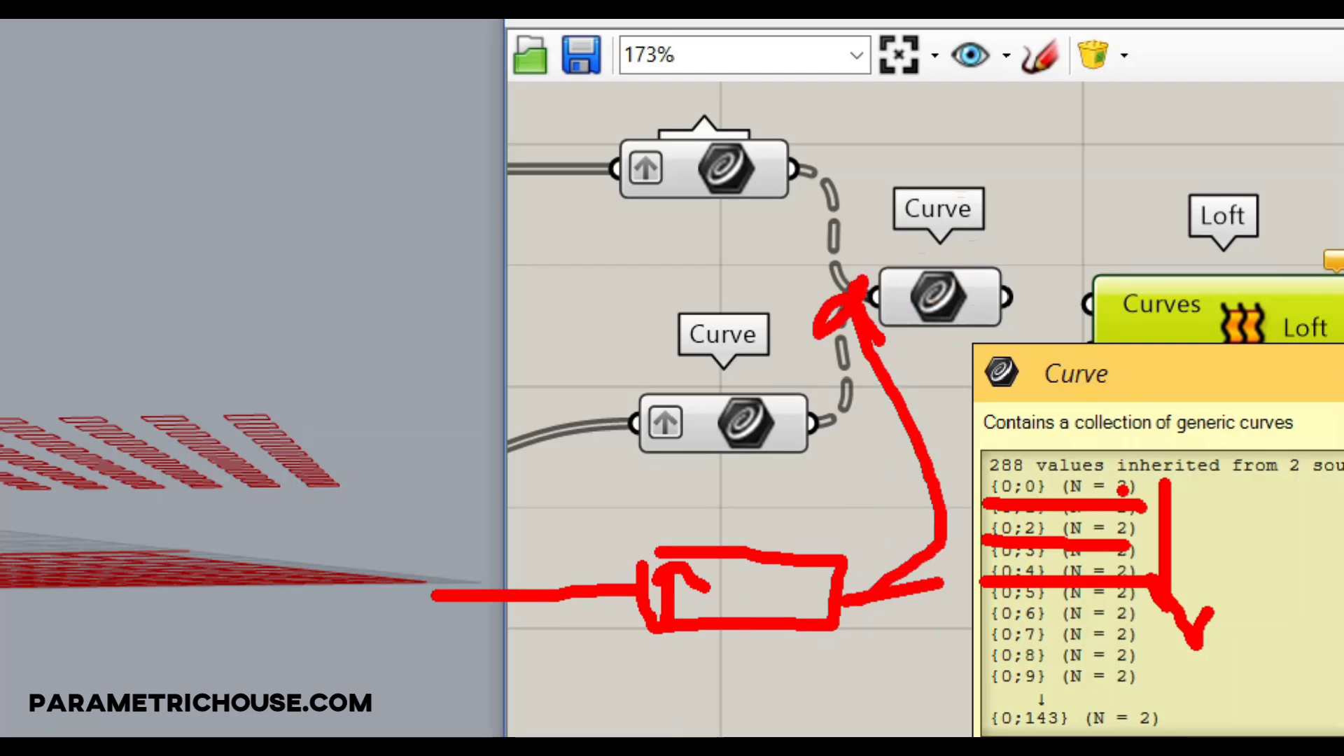
{"action": "mouse_move", "coordinate": [227, 282]}
{"action": "left_mouse_down"}
{"action": "mouse_move", "coordinate": [277, 312]}
{"action": "mouse_move", "coordinate": [224, 284]}
{"action": "left_mouse_up"}
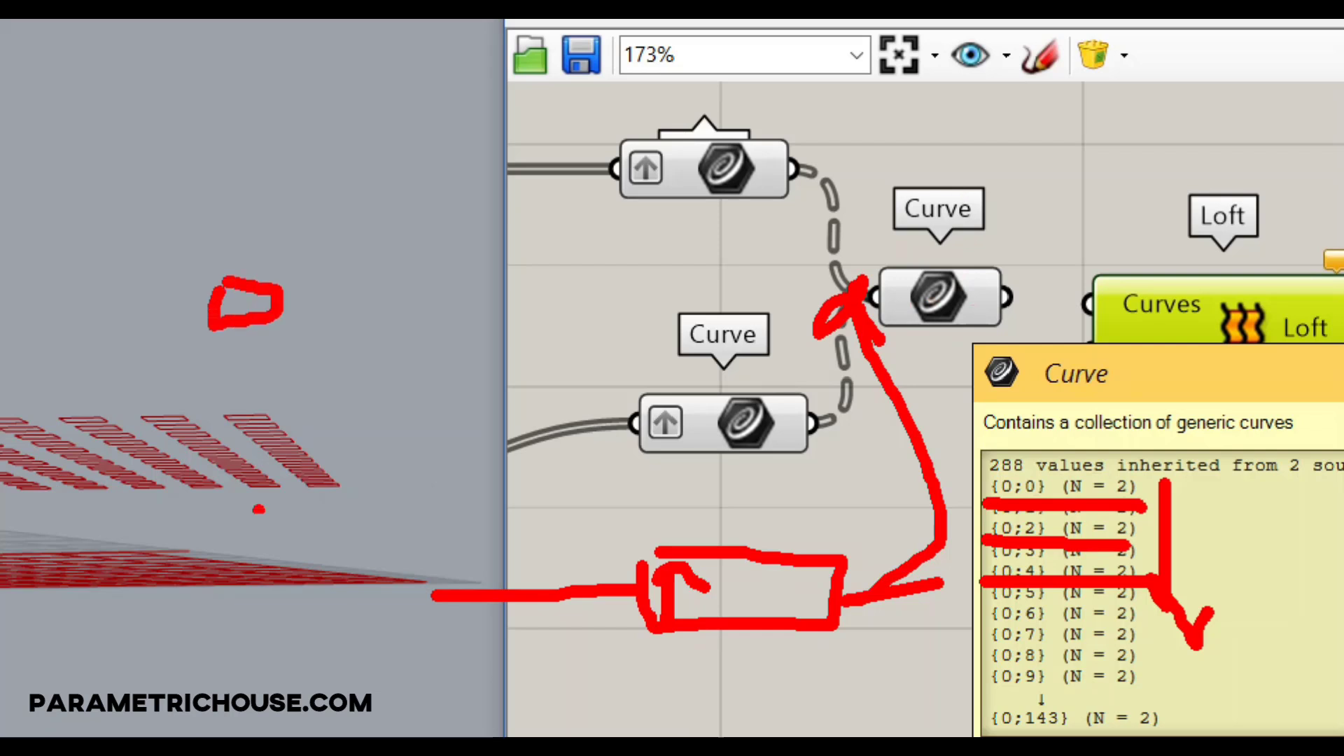
{"action": "left_click_drag", "start_coordinate": [280, 560], "coordinate": [259, 338]}
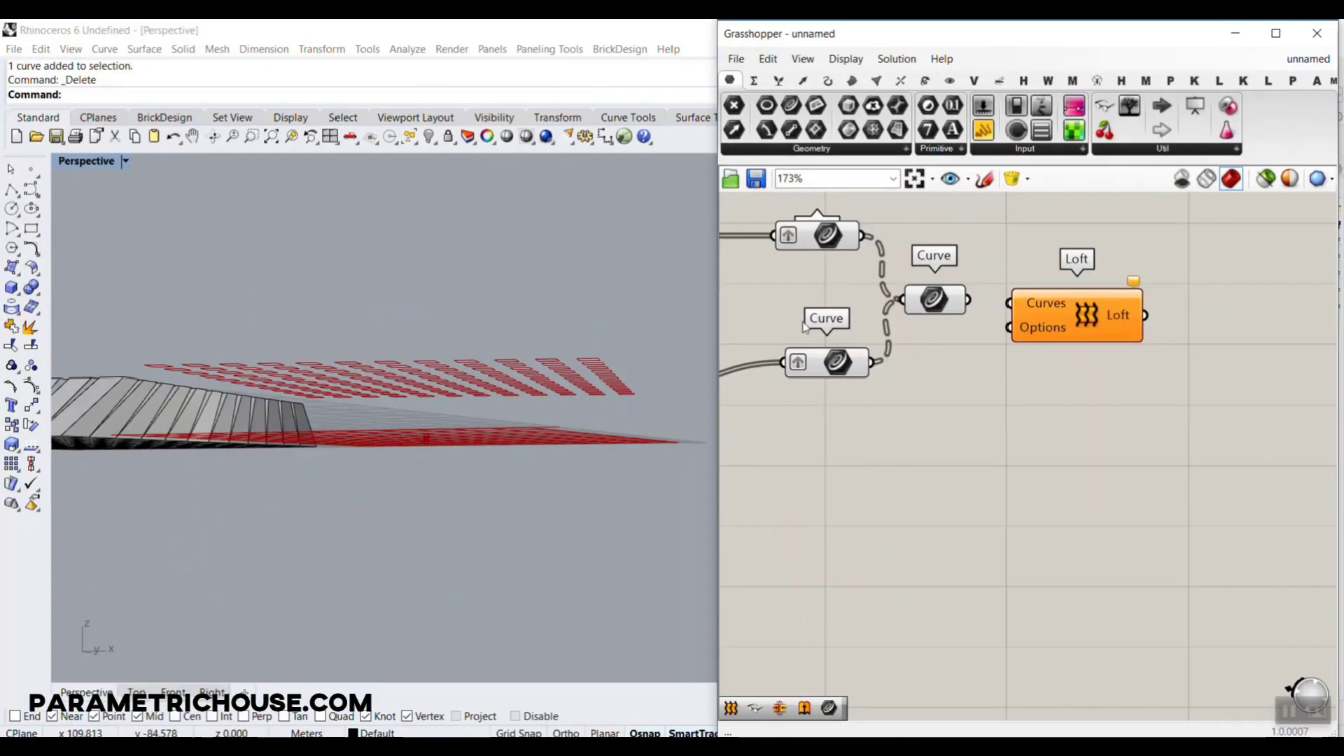
Feed the merged Curve parameter into Loft's Curves to loft each cell pair.
{"action": "mouse_move", "coordinate": [1006, 294]}
{"action": "left_mouse_down"}
{"action": "mouse_move", "coordinate": [1051, 309]}
{"action": "mouse_move", "coordinate": [1008, 303]}
{"action": "left_mouse_up"}
{"action": "right_click_drag", "start_coordinate": [336, 312], "coordinate": [210, 448]}
{"action": "scroll", "coordinate": [198, 455], "scroll_direction": "up", "scroll_amount": 5}
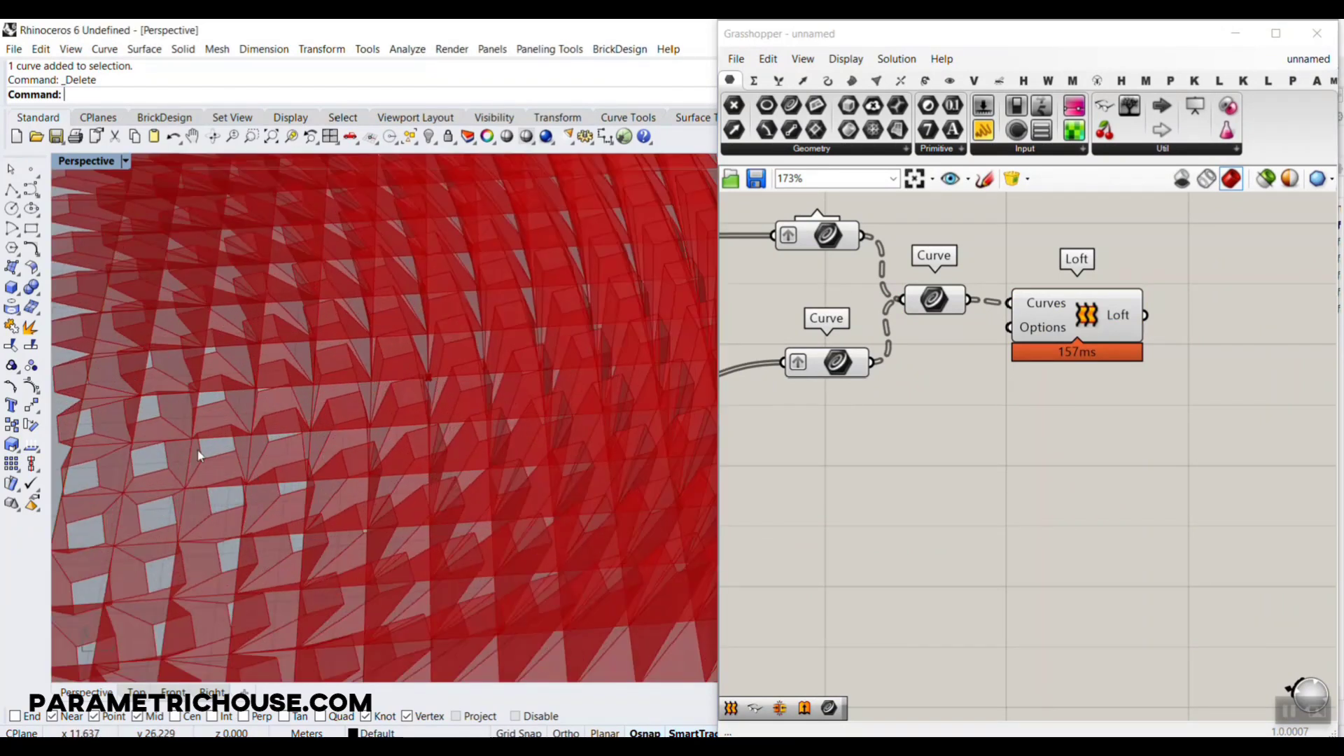
{"action": "right_click_drag", "start_coordinate": [1227, 289], "coordinate": [1013, 327]}
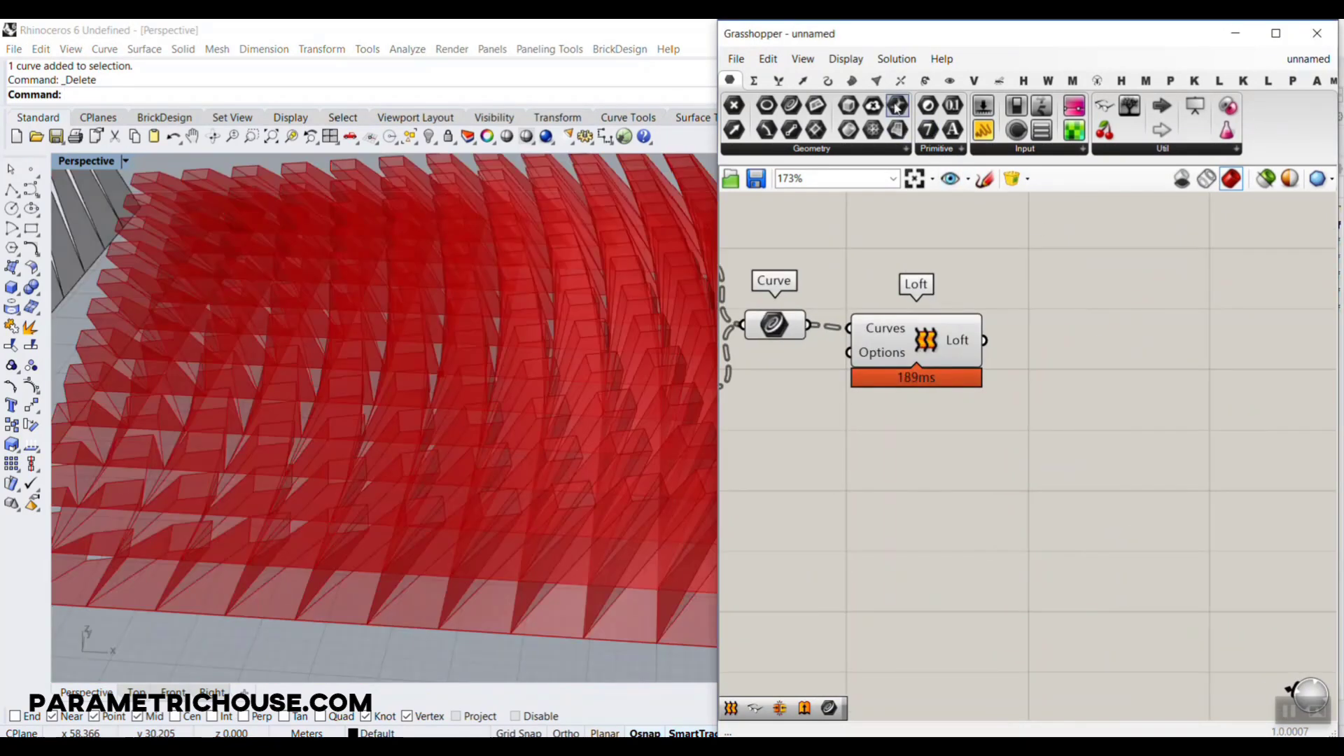
{"action": "left_click", "coordinate": [852, 80]}
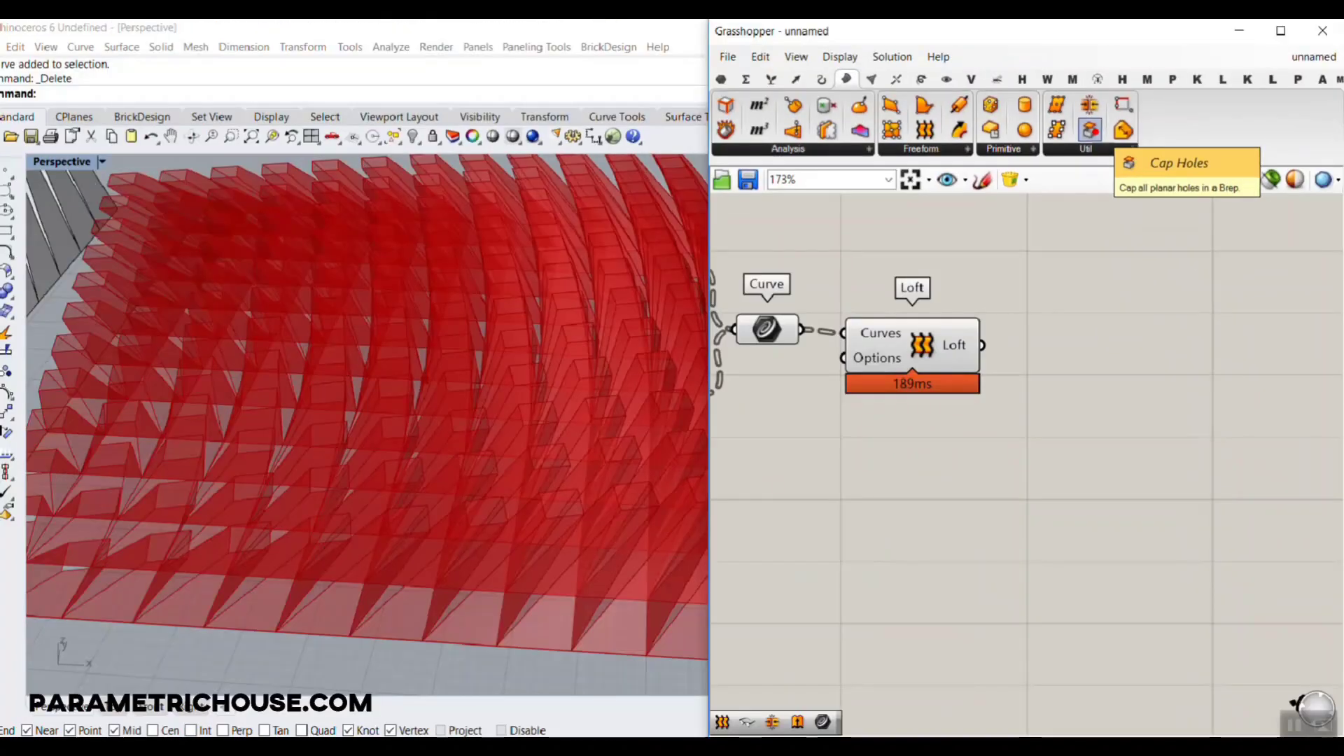
Cap the lofted panels with Cap Holes, bake the boxes to inspect, then undo.
{"action": "left_click_drag", "start_coordinate": [1085, 133], "coordinate": [1086, 618]}
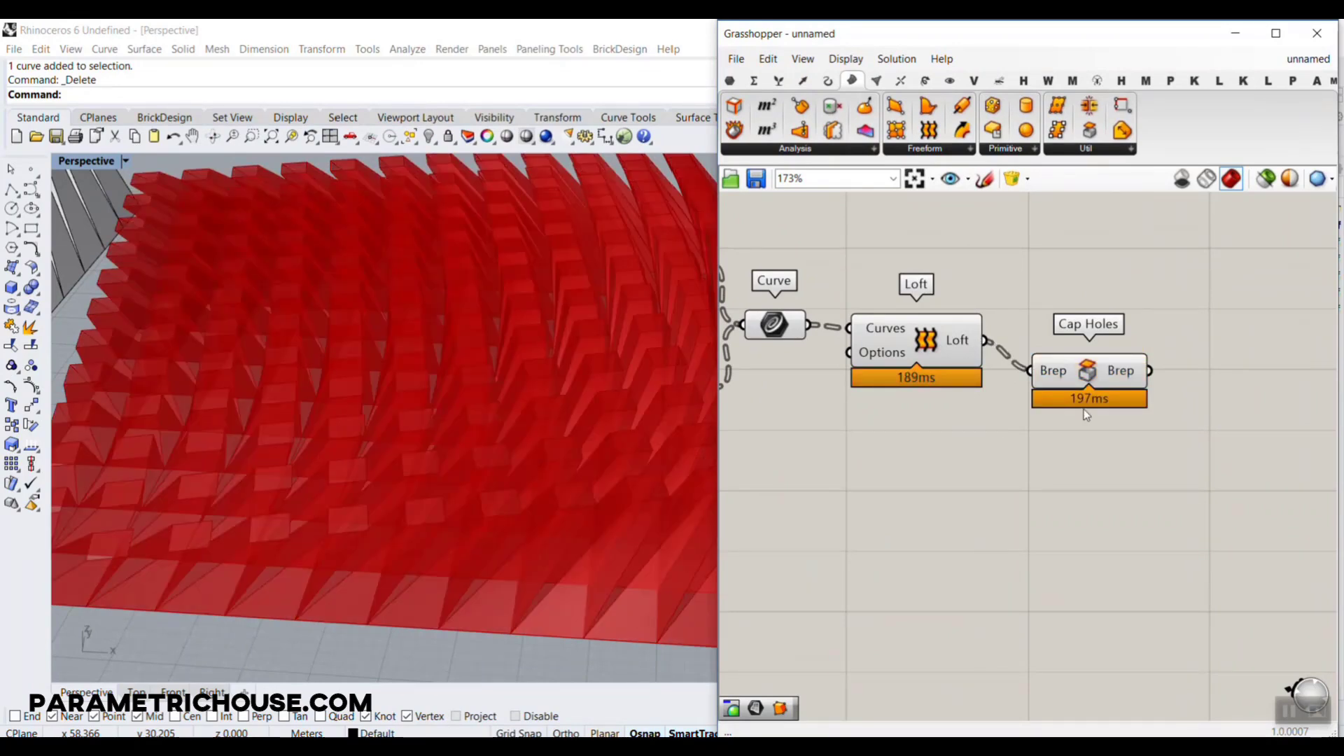
{"action": "right_click", "coordinate": [1131, 376]}
{"action": "left_click", "coordinate": [1154, 399]}
{"action": "left_click", "coordinate": [1164, 561]}
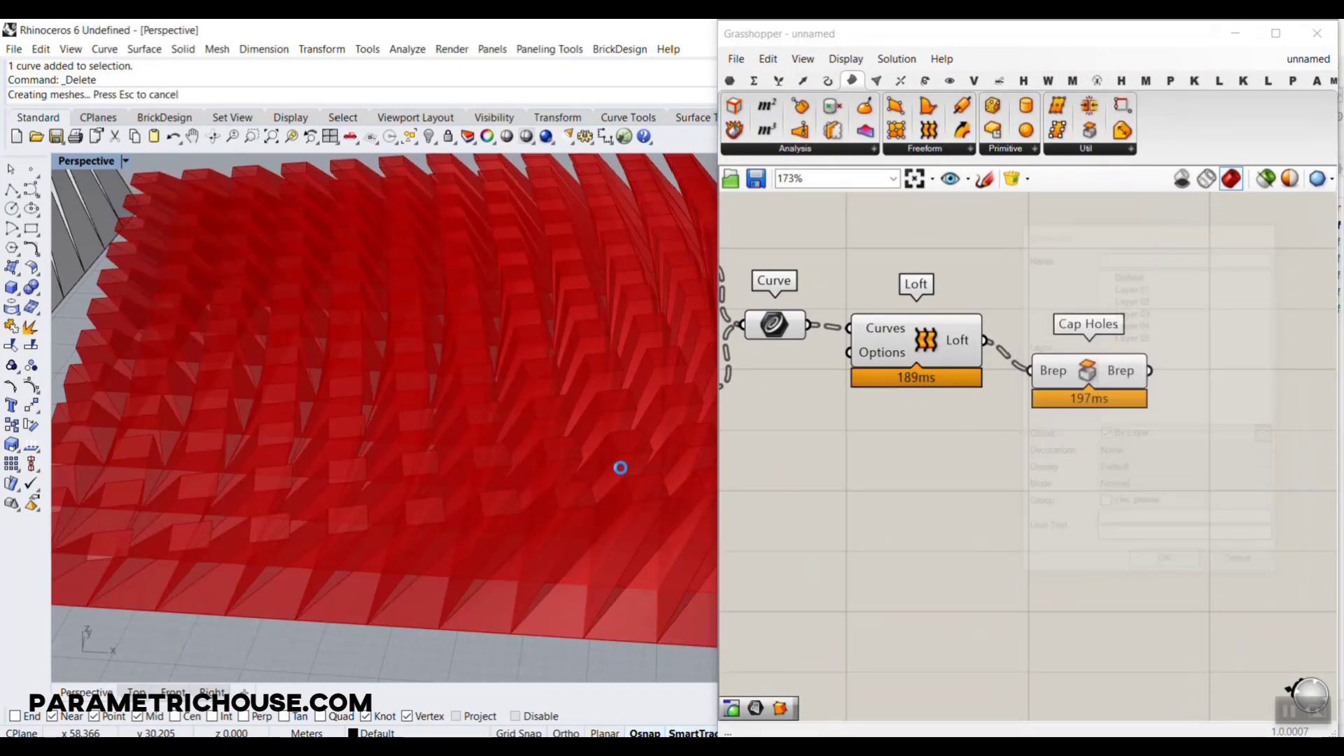
{"action": "right_click_drag", "start_coordinate": [494, 441], "coordinate": [404, 553]}
{"action": "scroll", "coordinate": [451, 329], "scroll_direction": "up", "scroll_amount": 3}
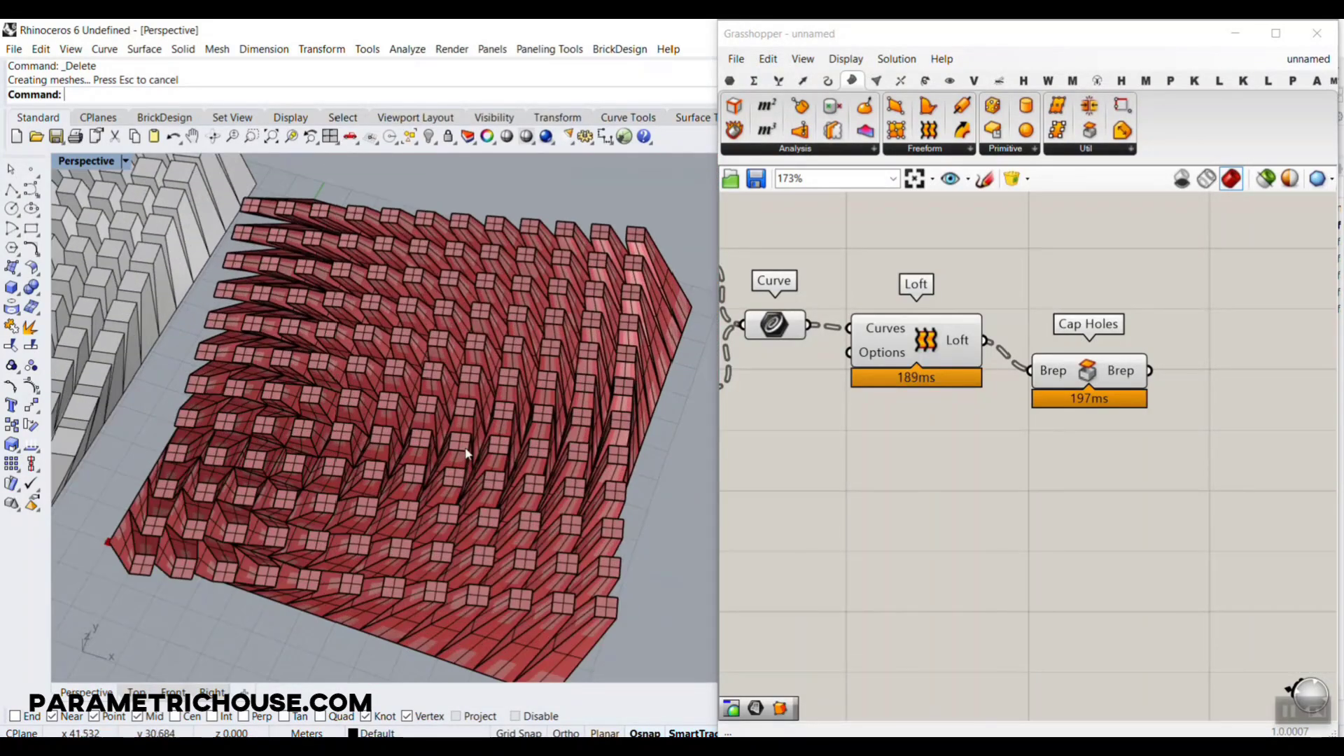
{"action": "key", "text": "ctrl+z"}
Select most of the components and apply a context-menu option to them.
{"action": "scroll", "coordinate": [583, 452], "scroll_direction": "down", "scroll_amount": 3}
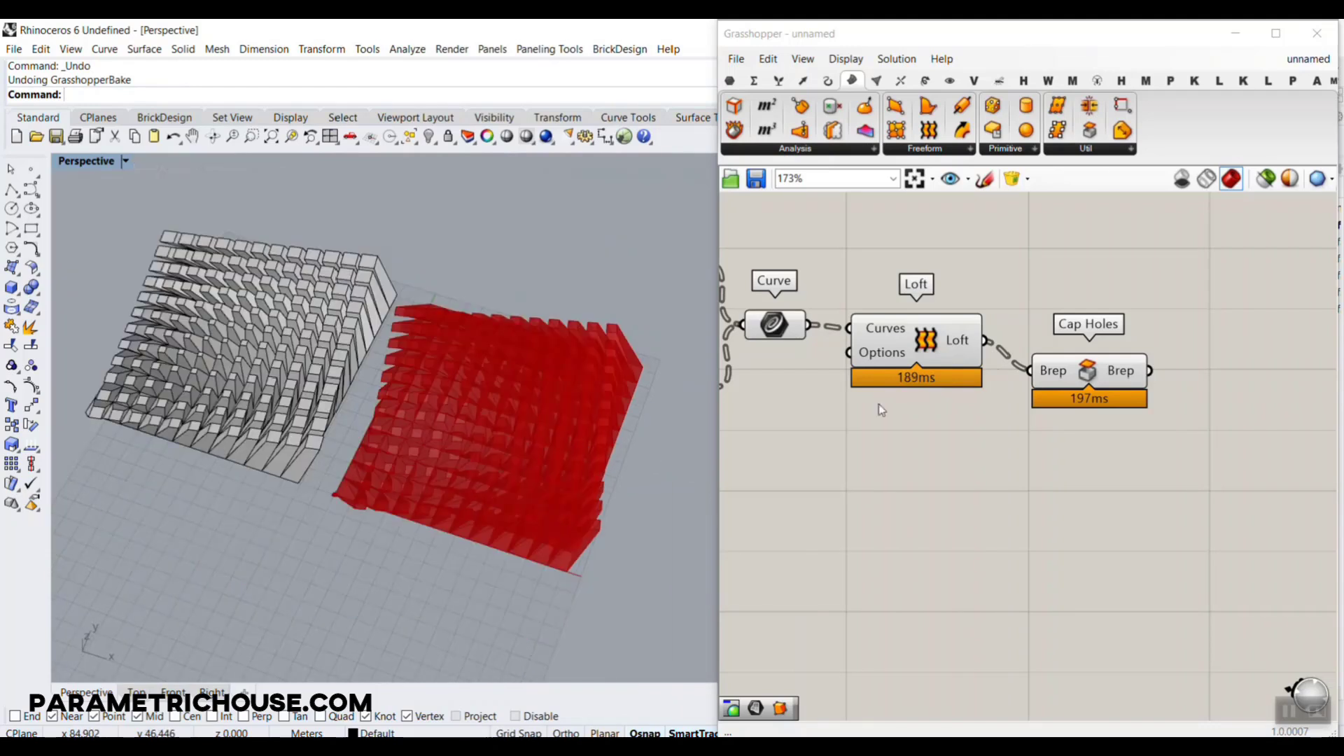
{"action": "scroll", "coordinate": [1000, 371], "scroll_direction": "down", "scroll_amount": 5}
{"action": "left_click_drag", "start_coordinate": [1148, 450], "coordinate": [839, 267]}
{"action": "right_click", "coordinate": [928, 244]}
{"action": "left_click", "coordinate": [982, 277]}
{"action": "scroll", "coordinate": [545, 431], "scroll_direction": "up", "scroll_amount": 3}
{"action": "right_click_drag", "start_coordinate": [544, 431], "coordinate": [561, 378]}
{"action": "scroll", "coordinate": [455, 420], "scroll_direction": "up", "scroll_amount": 3}
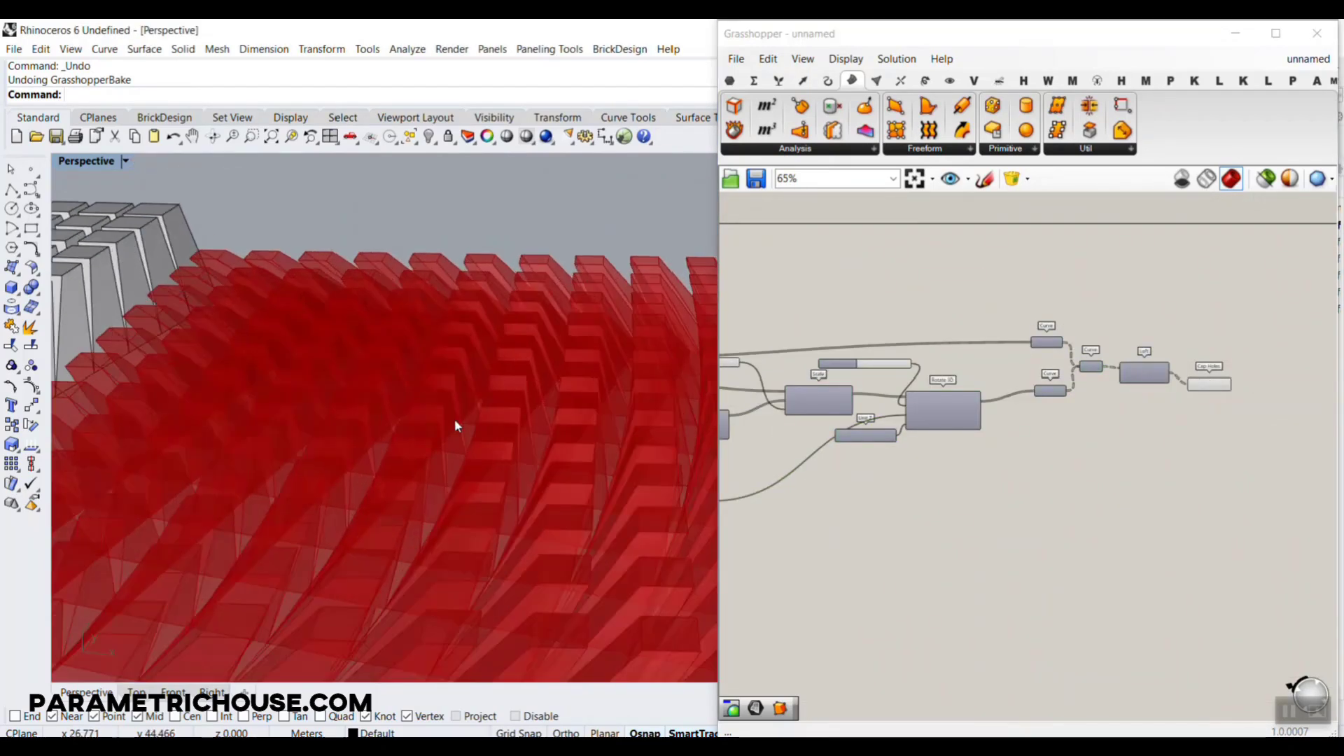
{"action": "scroll", "coordinate": [532, 382], "scroll_direction": "down", "scroll_amount": 3}
Set the scale factor slider to 0.8 and view the boxes from above.
{"action": "left_click", "coordinate": [874, 303]}
{"action": "scroll", "coordinate": [1078, 421], "scroll_direction": "up", "scroll_amount": 4}
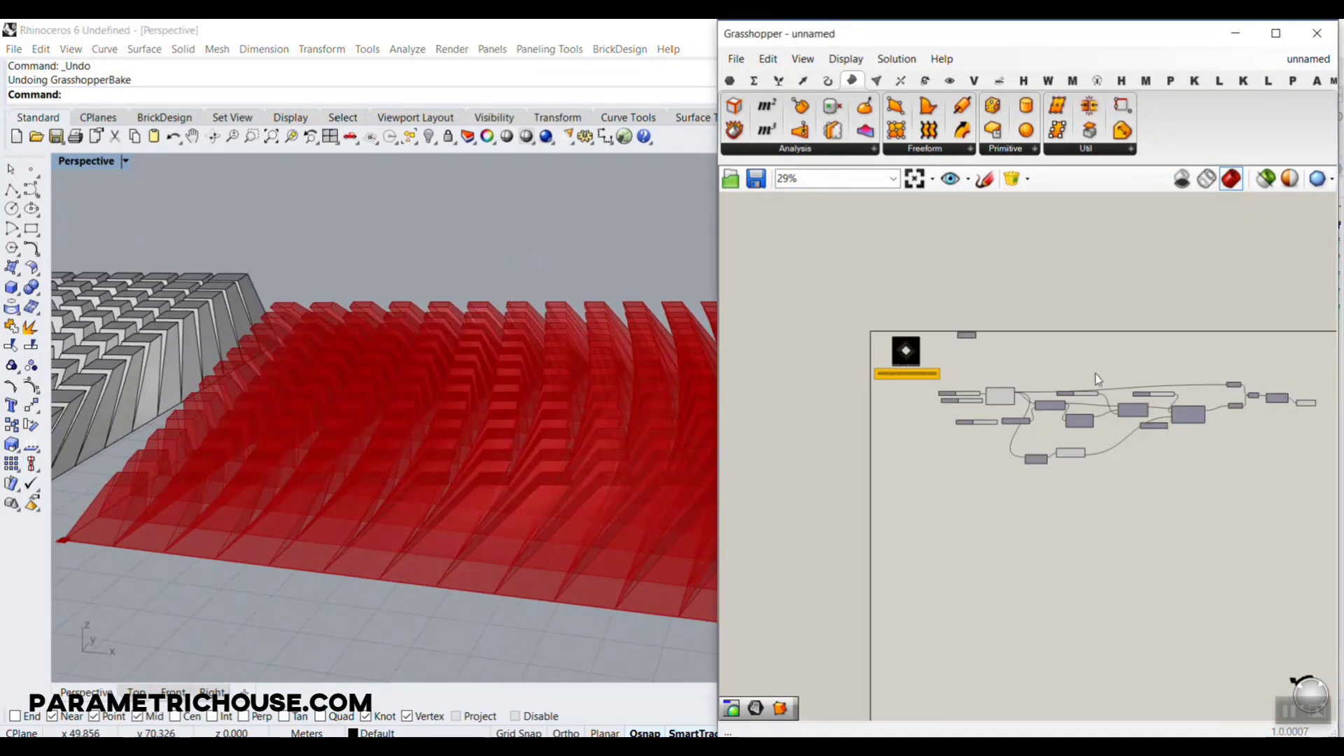
{"action": "left_click", "coordinate": [1048, 347]}
{"action": "scroll", "coordinate": [1031, 273], "scroll_direction": "up", "scroll_amount": 2}
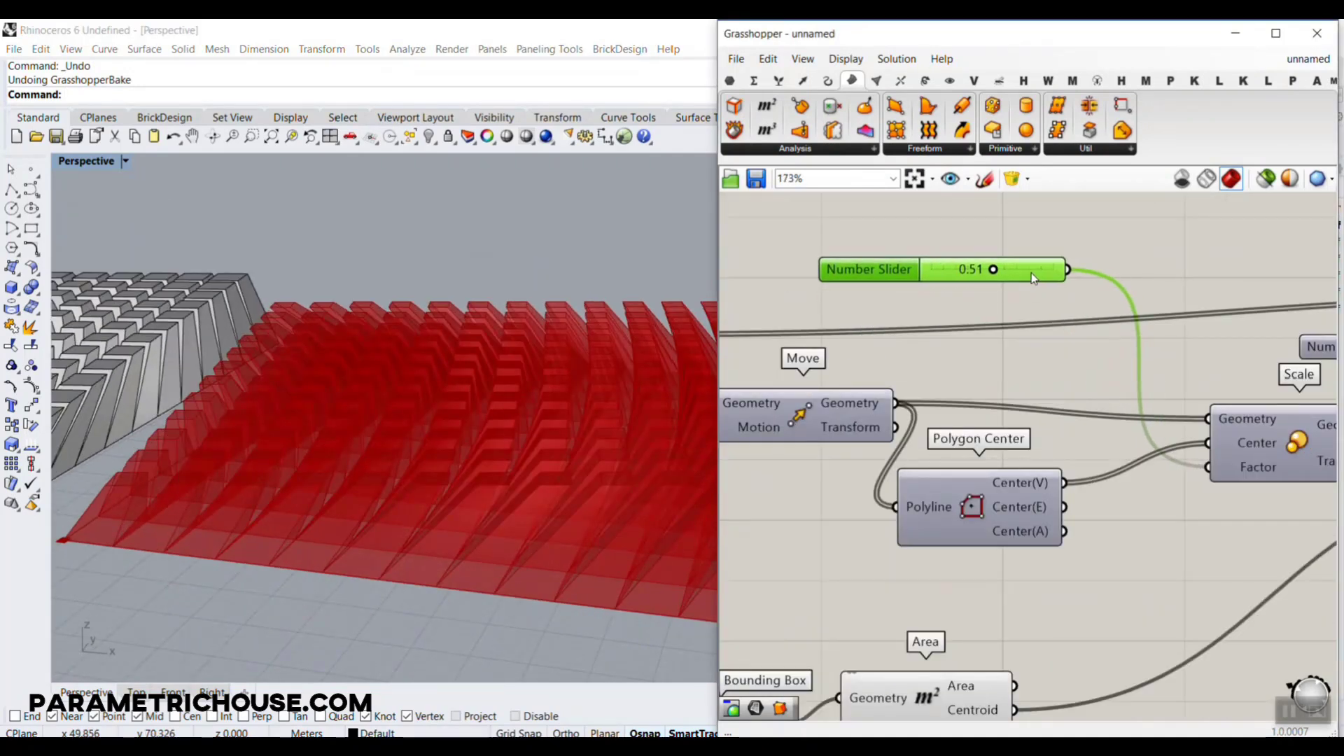
{"action": "double_click", "coordinate": [979, 275]}
{"action": "type", "text": "0.8"}
{"action": "key", "text": "Return"}
{"action": "right_click_drag", "start_coordinate": [567, 317], "coordinate": [168, 393]}
{"action": "scroll", "coordinate": [168, 394], "scroll_direction": "up", "scroll_amount": 3}
{"action": "scroll", "coordinate": [226, 389], "scroll_direction": "down", "scroll_amount": 3}
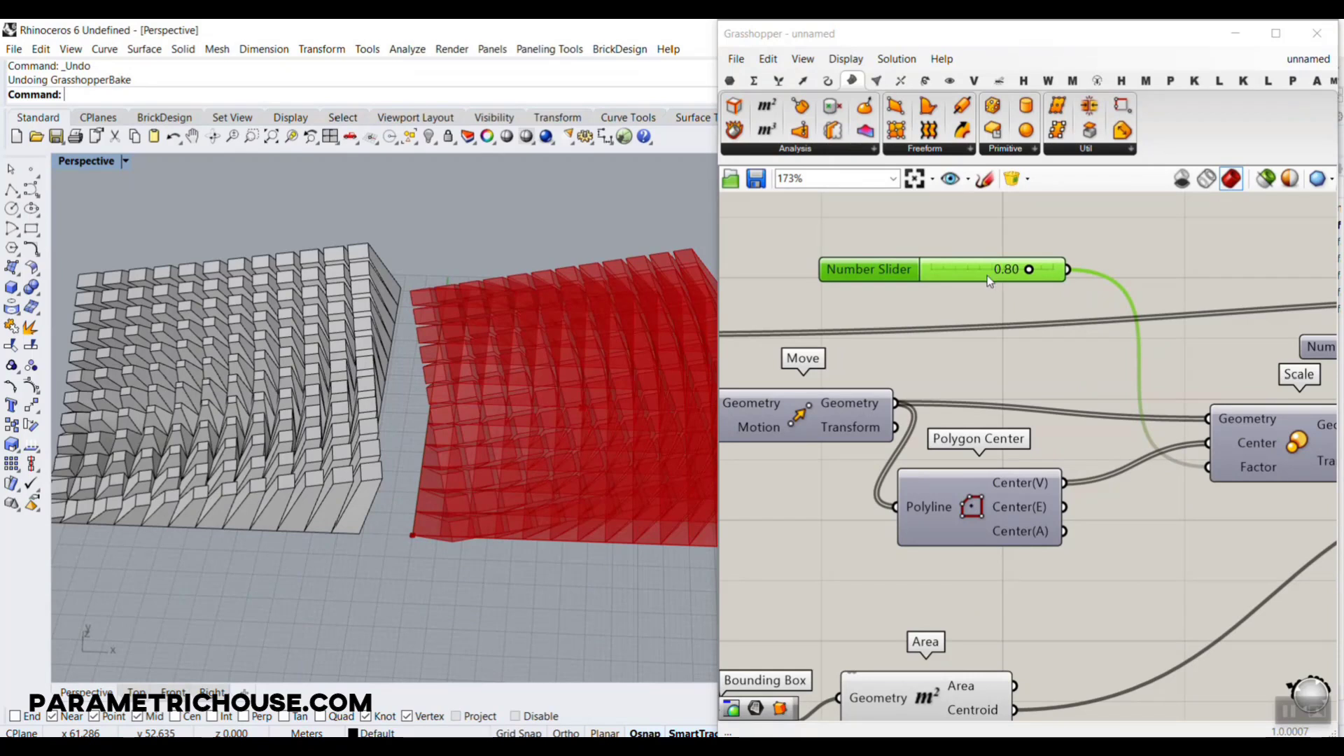
{"action": "scroll", "coordinate": [967, 284], "scroll_direction": "down", "scroll_amount": 3}
Disable the Loft and turn on preview of the merged rotated curves.
{"action": "right_click_drag", "start_coordinate": [967, 284], "coordinate": [756, 294]}
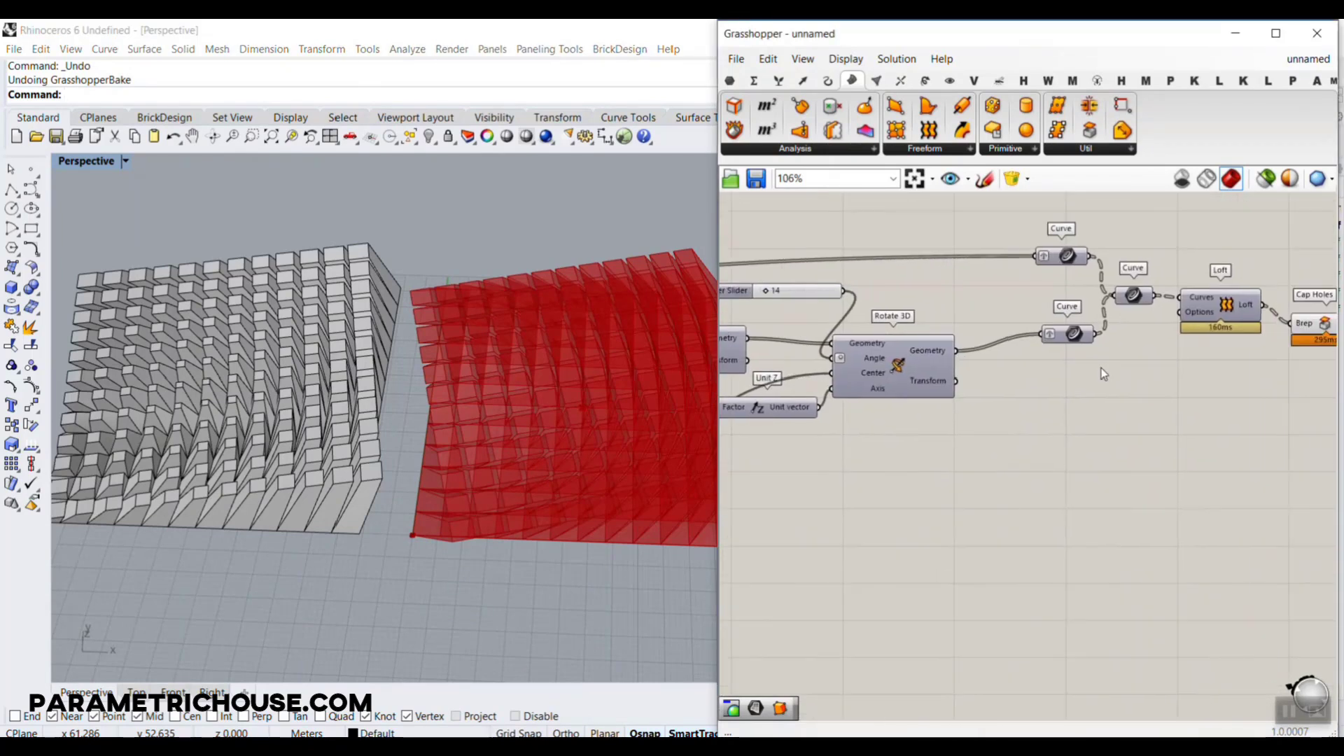
{"action": "scroll", "coordinate": [1103, 373], "scroll_direction": "up", "scroll_amount": 2}
{"action": "right_click", "coordinate": [1133, 285]}
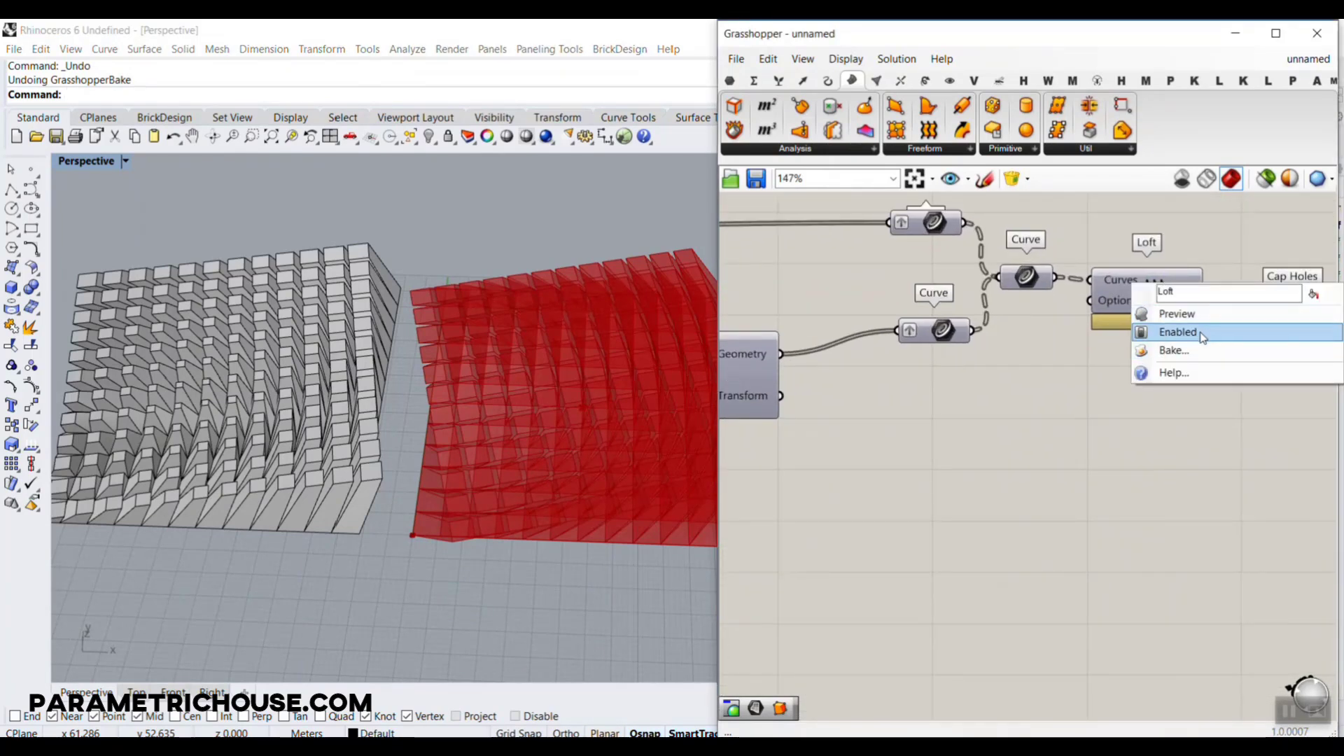
{"action": "left_click", "coordinate": [1201, 333]}
{"action": "right_click", "coordinate": [1038, 277]}
{"action": "left_click", "coordinate": [1070, 301]}
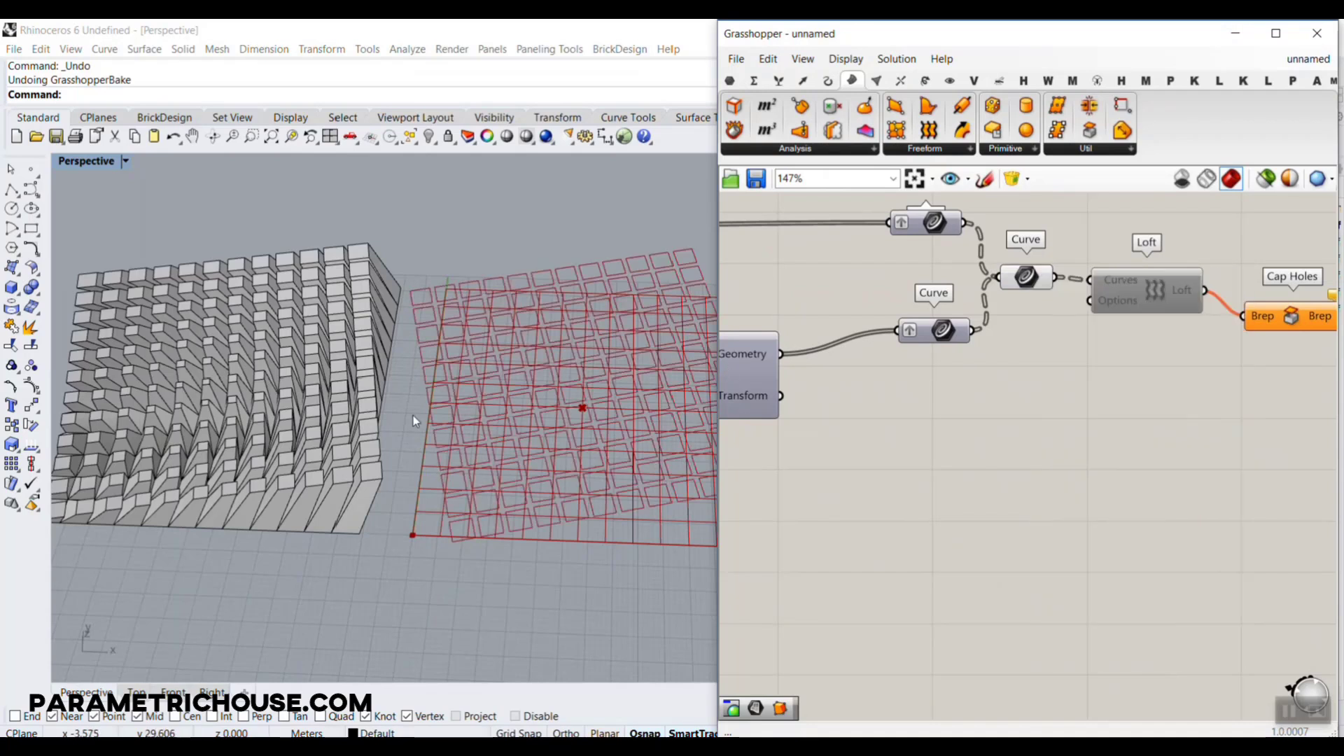
Try other scale factor values, then delete the scale factor slider.
{"action": "scroll", "coordinate": [417, 420], "scroll_direction": "down", "scroll_amount": 3}
{"action": "right_click_drag", "start_coordinate": [890, 329], "coordinate": [1001, 346]}
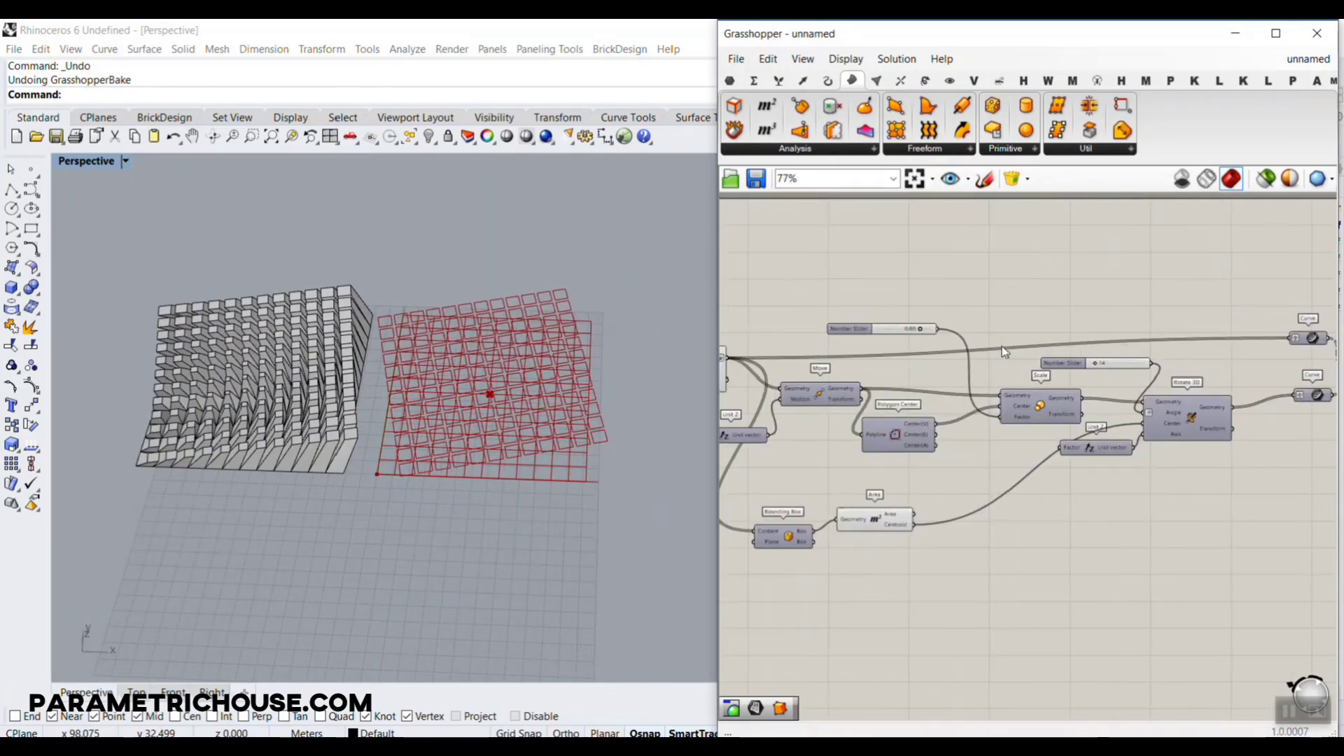
{"action": "scroll", "coordinate": [1001, 346], "scroll_direction": "up", "scroll_amount": 1}
{"action": "mouse_move", "coordinate": [876, 308]}
{"action": "left_mouse_down"}
{"action": "mouse_move", "coordinate": [837, 308]}
{"action": "mouse_move", "coordinate": [868, 308]}
{"action": "mouse_move", "coordinate": [853, 309]}
{"action": "left_mouse_up"}
{"action": "right_click_drag", "start_coordinate": [852, 312], "coordinate": [1018, 349]}
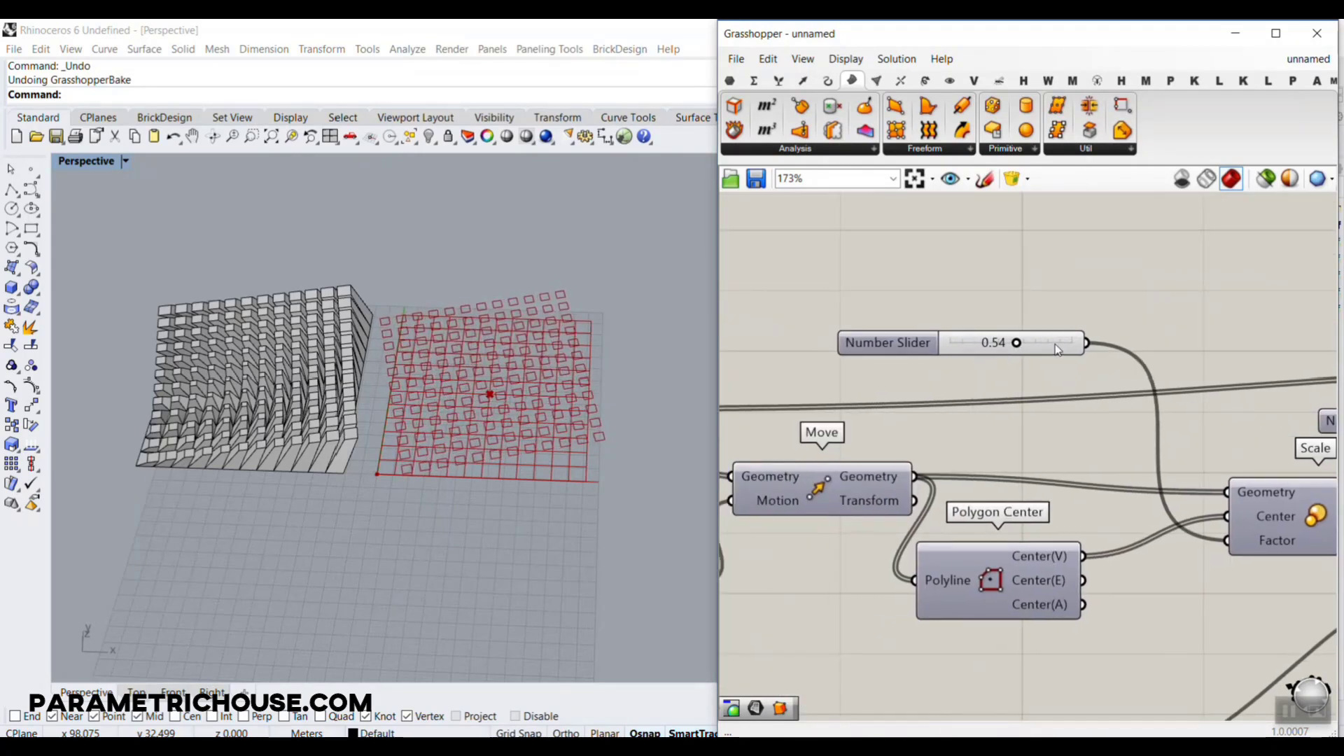
{"action": "left_click", "coordinate": [1055, 343]}
{"action": "key", "text": "Delete"}
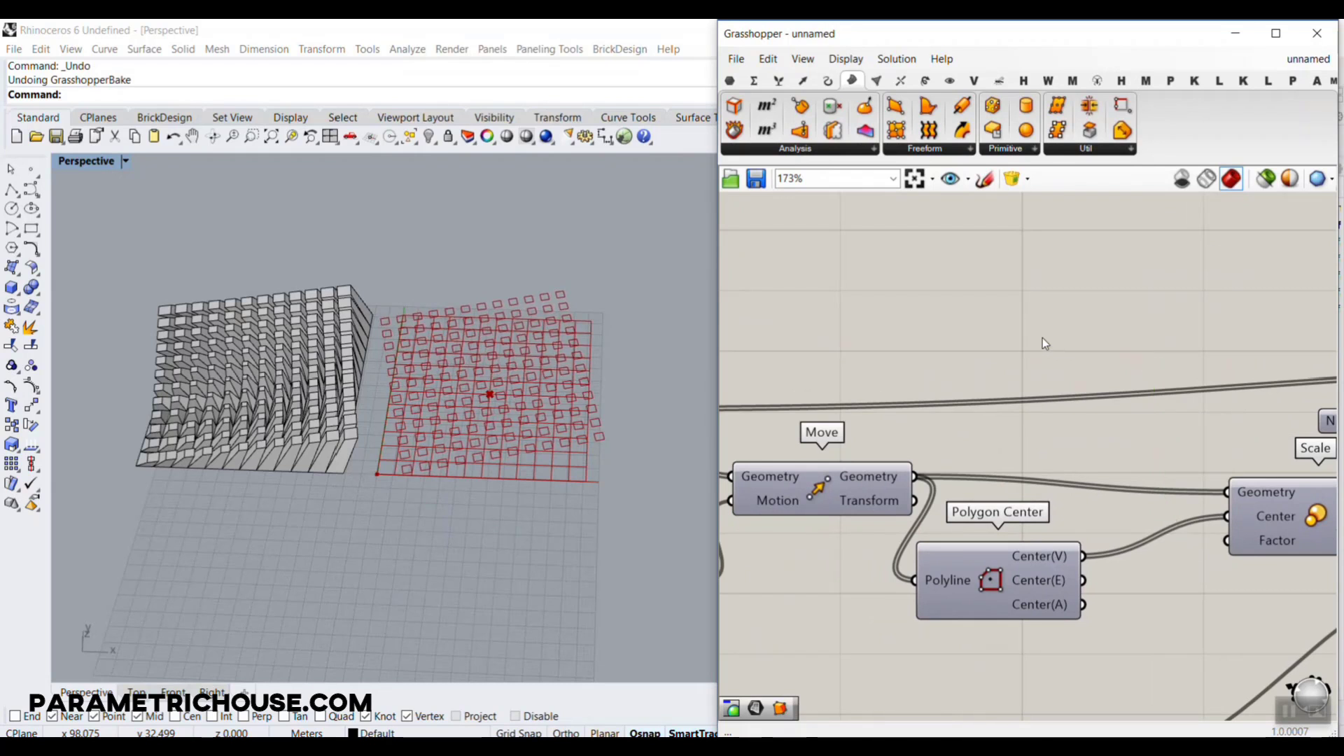
{"action": "right_click_drag", "start_coordinate": [944, 339], "coordinate": [1009, 326]}
Add a Point parameter set to an attractor point picked inside the grid.
{"action": "left_click", "coordinate": [729, 80]}
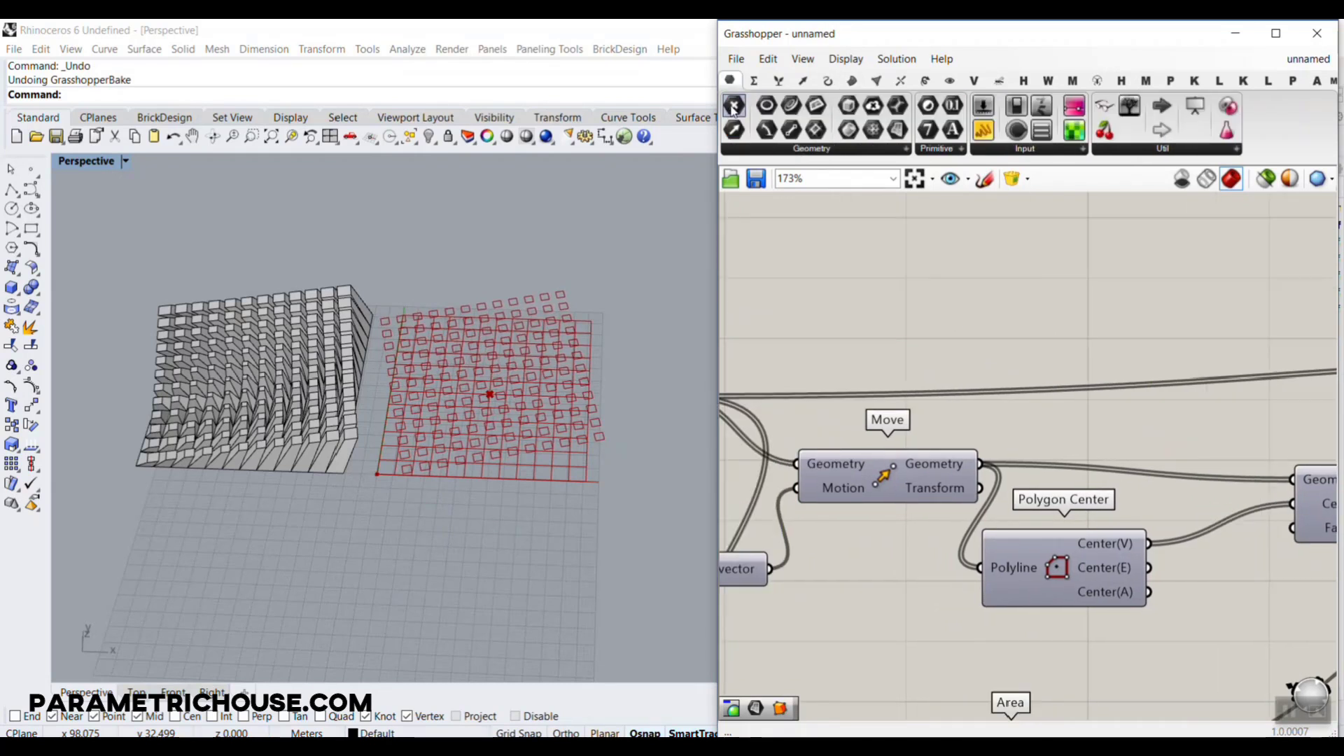
{"action": "left_click", "coordinate": [1055, 350]}
{"action": "right_click", "coordinate": [1057, 341]}
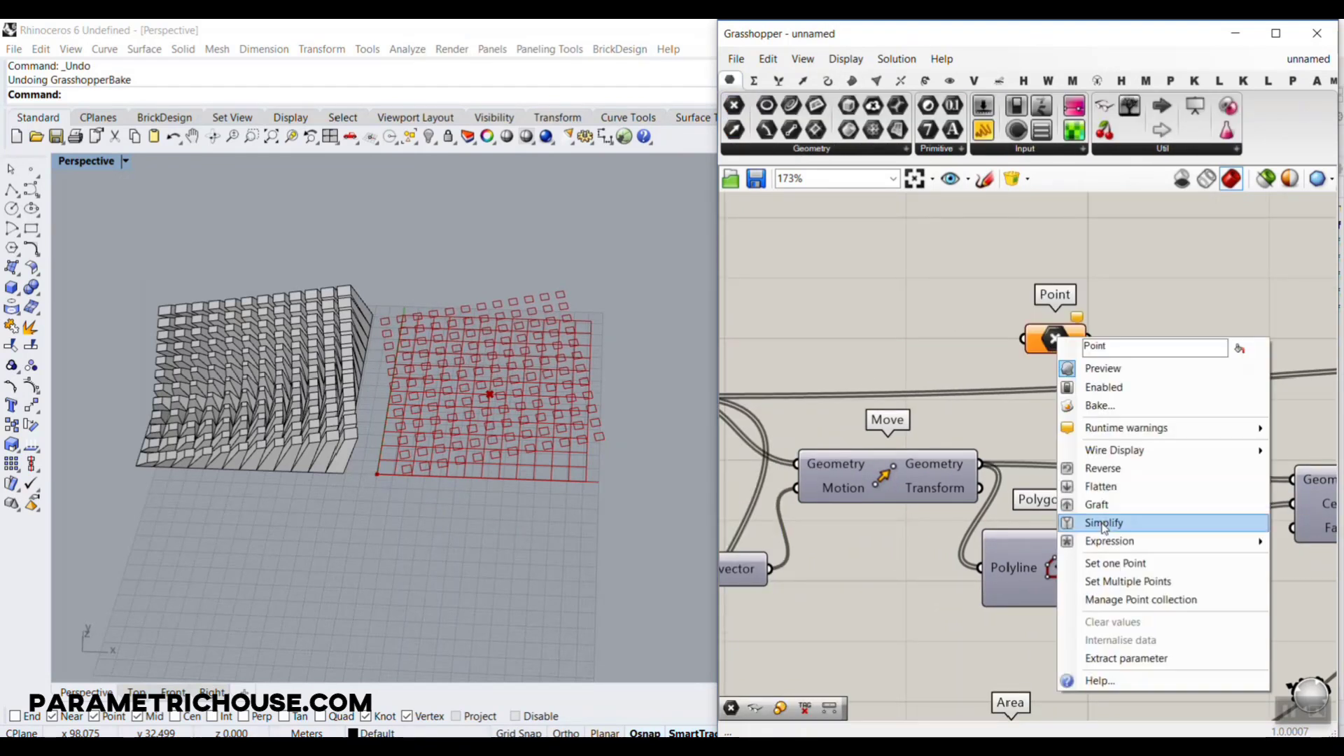
{"action": "left_click", "coordinate": [1112, 565]}
{"action": "left_click", "coordinate": [455, 428]}
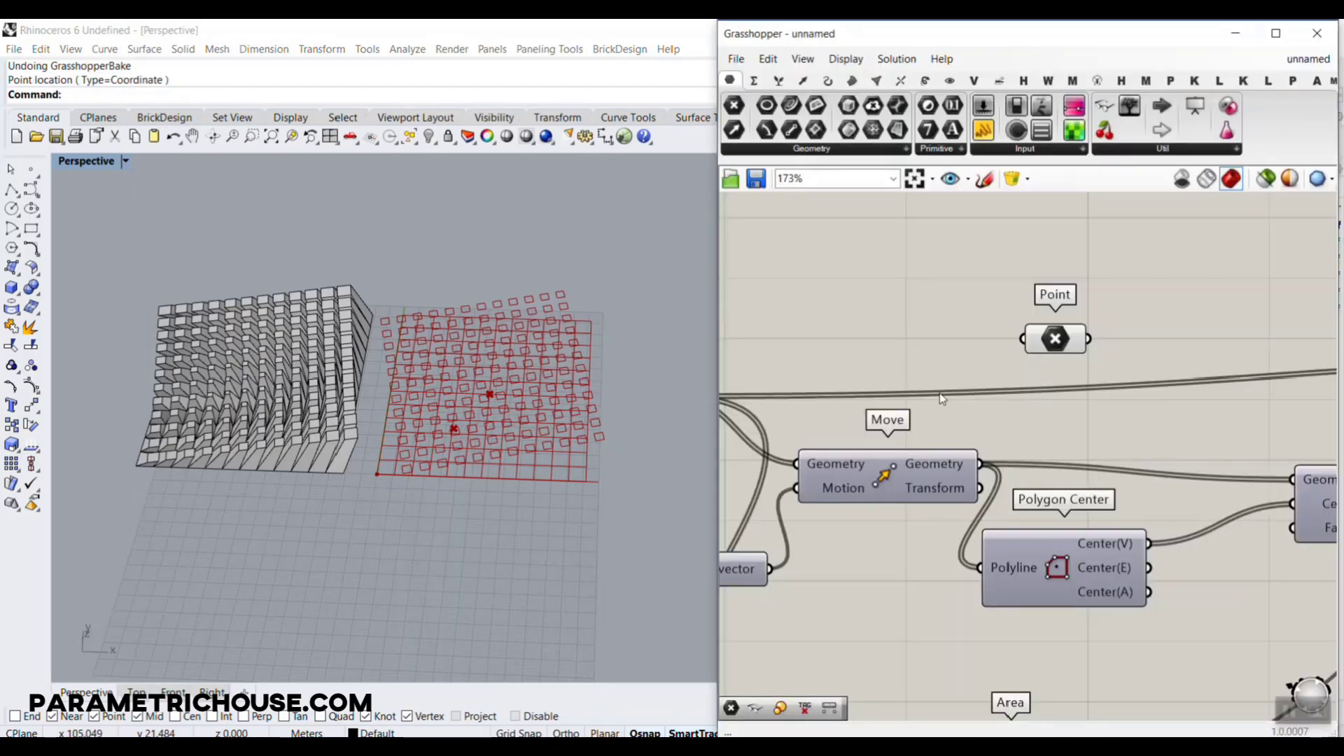
{"action": "left_click", "coordinate": [1045, 342]}
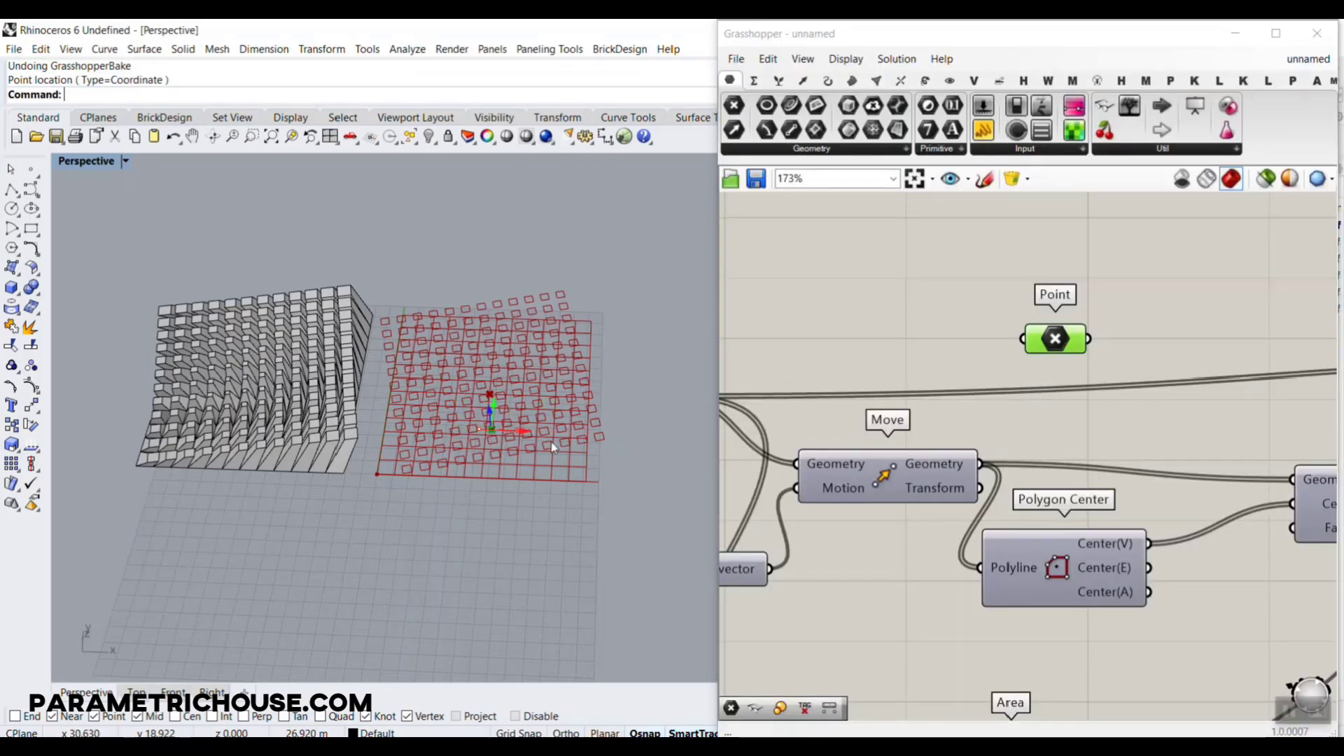
{"action": "right_click_drag", "start_coordinate": [552, 442], "coordinate": [458, 442]}
{"action": "left_click_drag", "start_coordinate": [1056, 340], "coordinate": [1021, 343]}
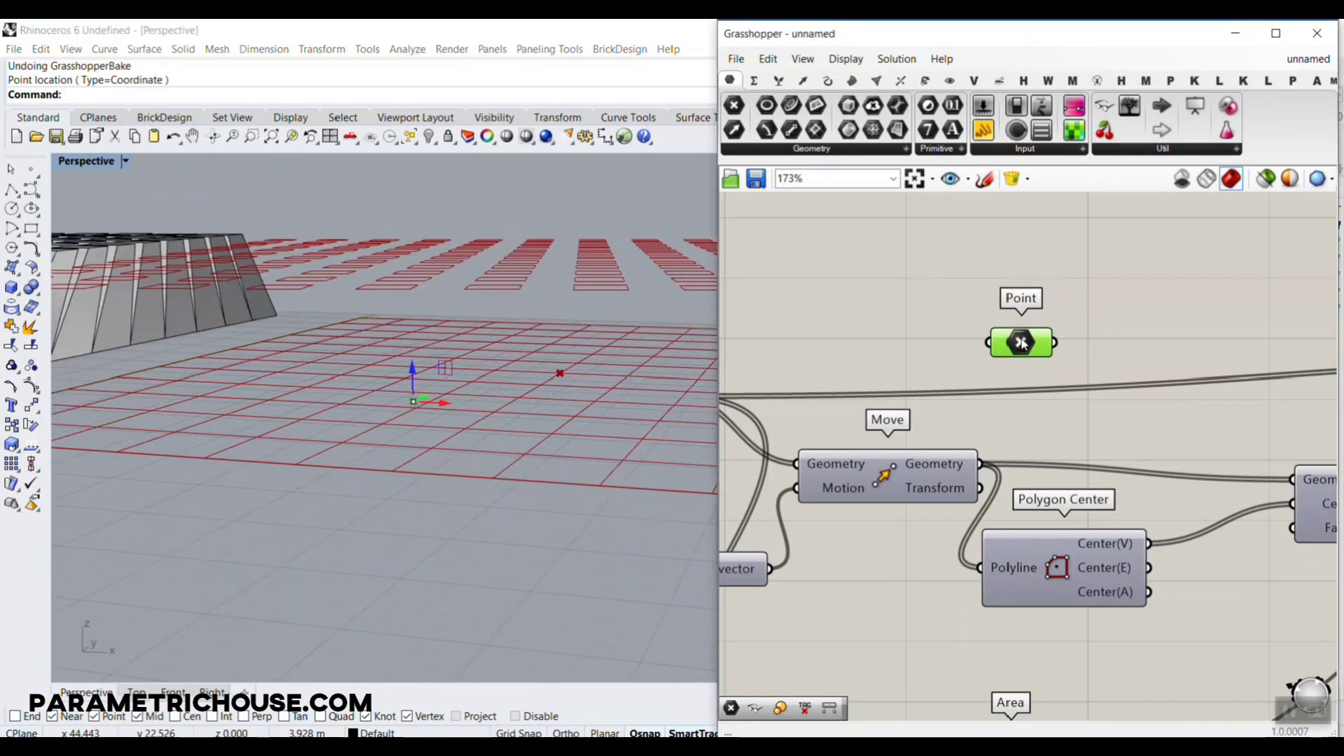
Toggle the existing Polygon Center preview on and off and adjust the view.
{"action": "right_click", "coordinate": [1061, 560]}
{"action": "left_click", "coordinate": [1109, 585]}
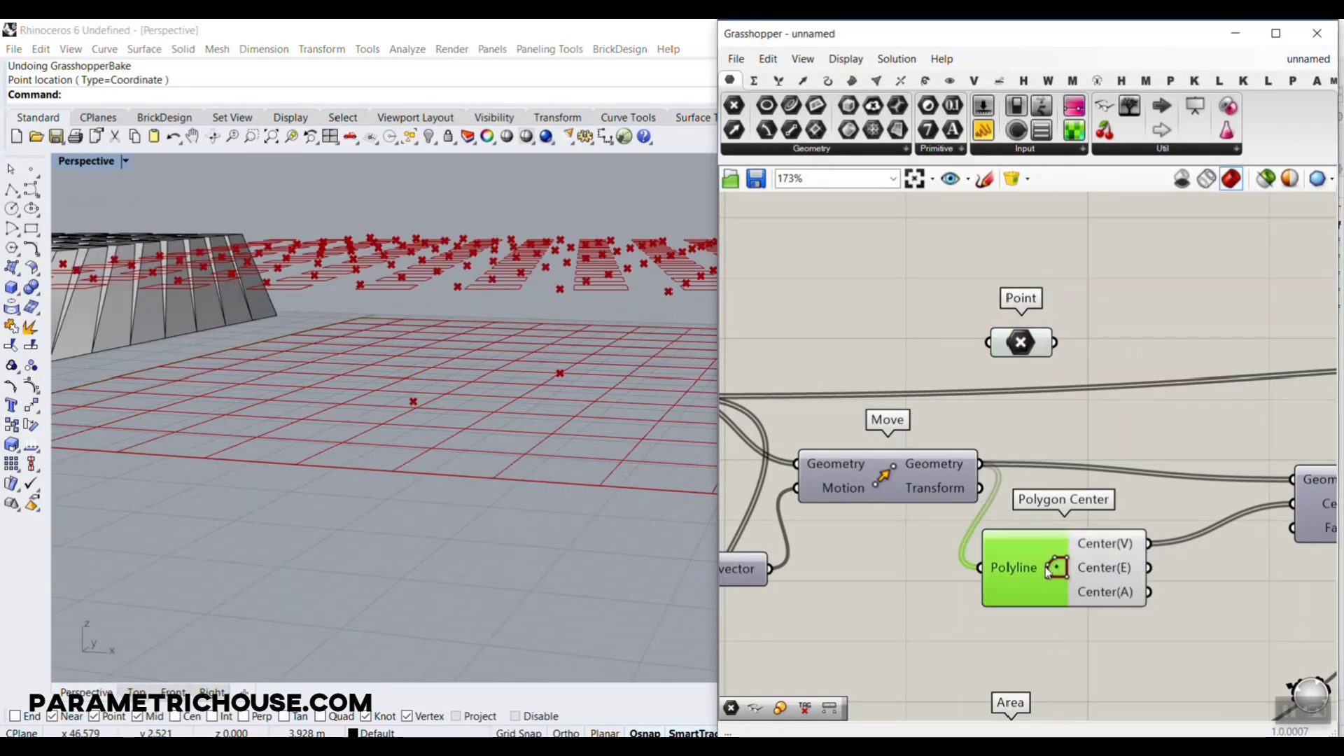
{"action": "right_click", "coordinate": [1063, 564]}
{"action": "left_click", "coordinate": [1110, 587]}
{"action": "right_click_drag", "start_coordinate": [686, 358], "coordinate": [439, 396]}
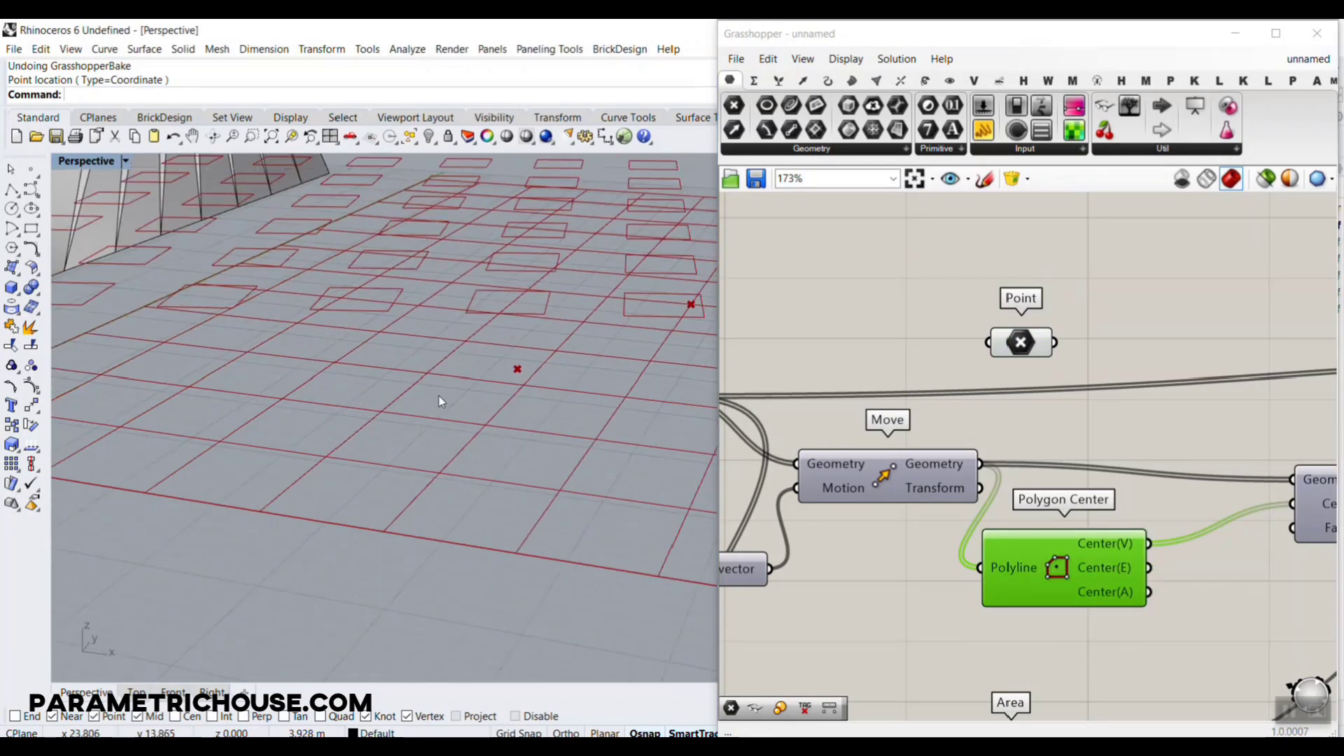
{"action": "scroll", "coordinate": [1018, 336], "scroll_direction": "down", "scroll_amount": 2}
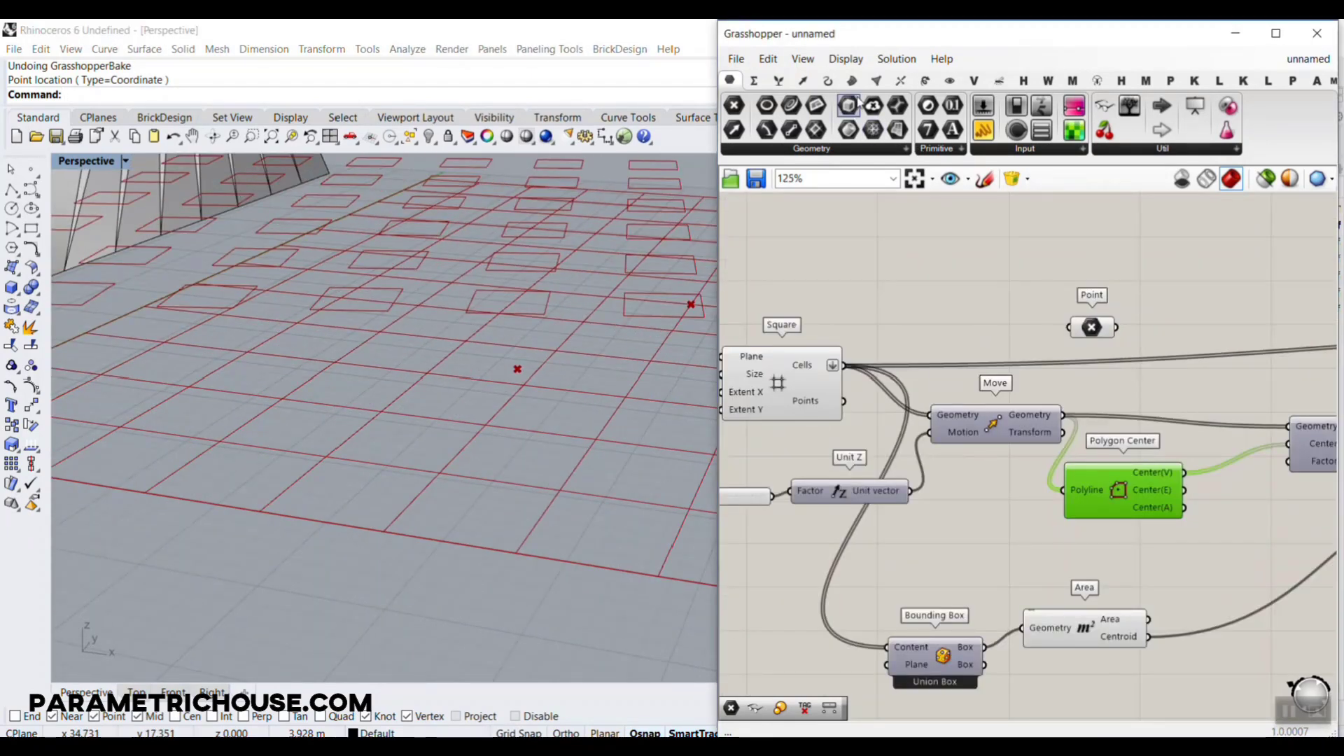
Place a new Polygon Center and feed it the Square grid cells.
{"action": "left_click", "coordinate": [830, 81]}
{"action": "left_click_drag", "start_coordinate": [766, 136], "coordinate": [949, 321]}
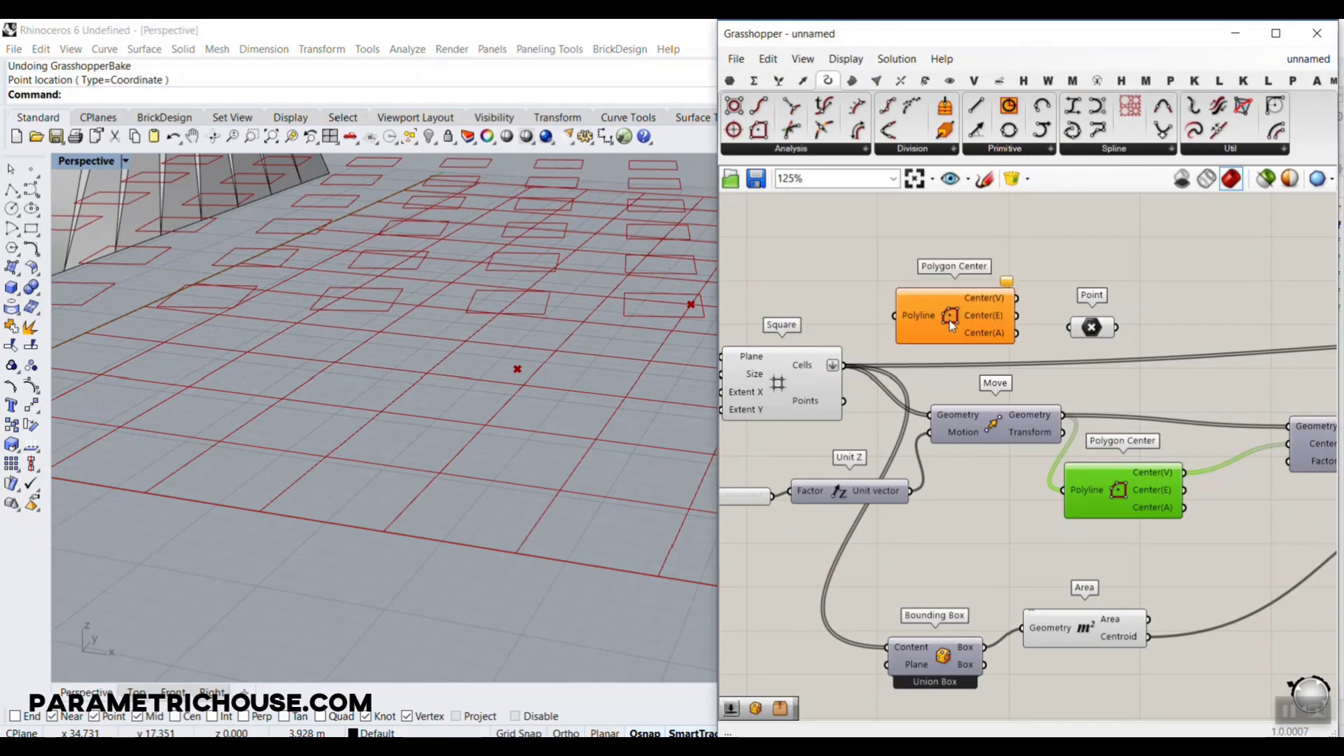
{"action": "scroll", "coordinate": [840, 363], "scroll_direction": "up", "scroll_amount": 2}
{"action": "left_click_drag", "start_coordinate": [836, 363], "coordinate": [904, 323]}
{"action": "left_click", "coordinate": [950, 346]}
Arrange the Point component above Polygon Center and preview the cell centres.
{"action": "scroll", "coordinate": [951, 345], "scroll_direction": "down", "scroll_amount": 3}
{"action": "left_click_drag", "start_coordinate": [1147, 295], "coordinate": [1064, 339]}
{"action": "scroll", "coordinate": [1001, 305], "scroll_direction": "up", "scroll_amount": 3}
{"action": "left_click_drag", "start_coordinate": [982, 348], "coordinate": [992, 221]}
{"action": "right_click_drag", "start_coordinate": [992, 221], "coordinate": [913, 344]}
{"action": "left_click_drag", "start_coordinate": [935, 473], "coordinate": [894, 302]}
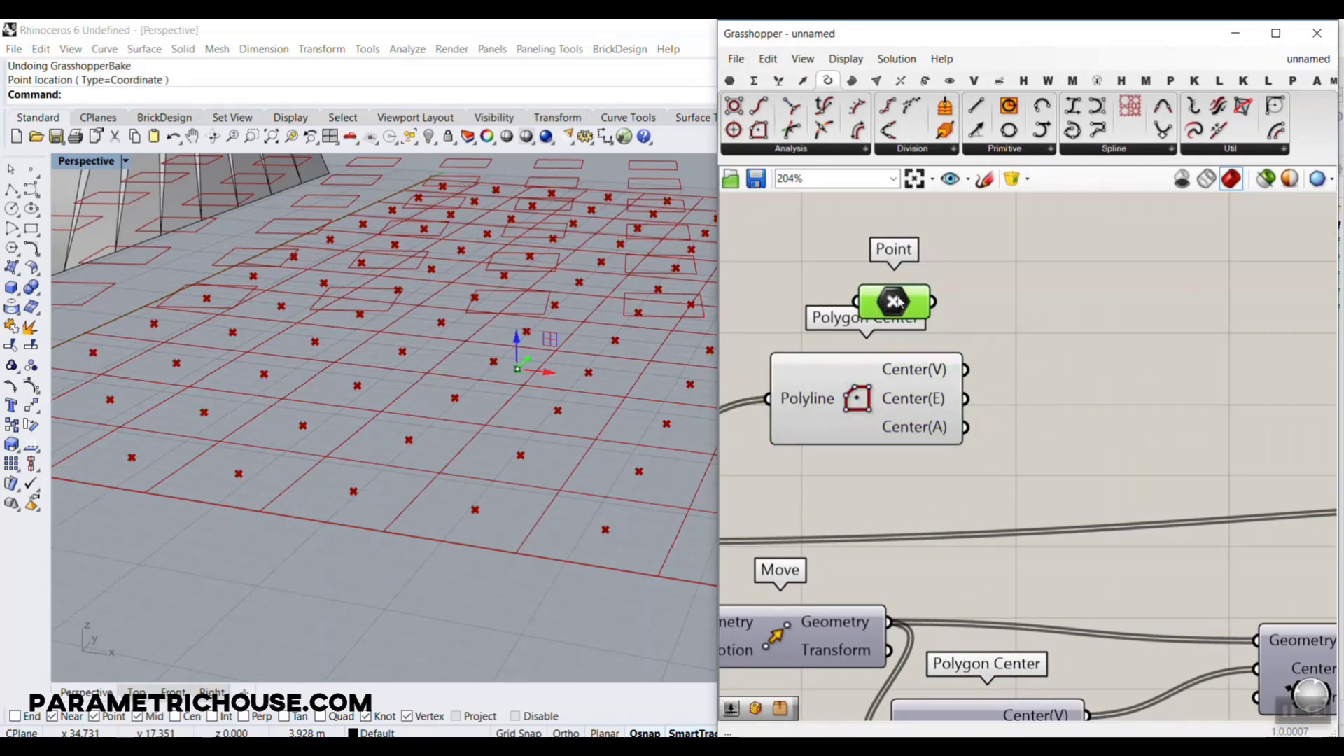
{"action": "left_click", "coordinate": [874, 394]}
{"action": "scroll", "coordinate": [473, 385], "scroll_direction": "up", "scroll_amount": 5}
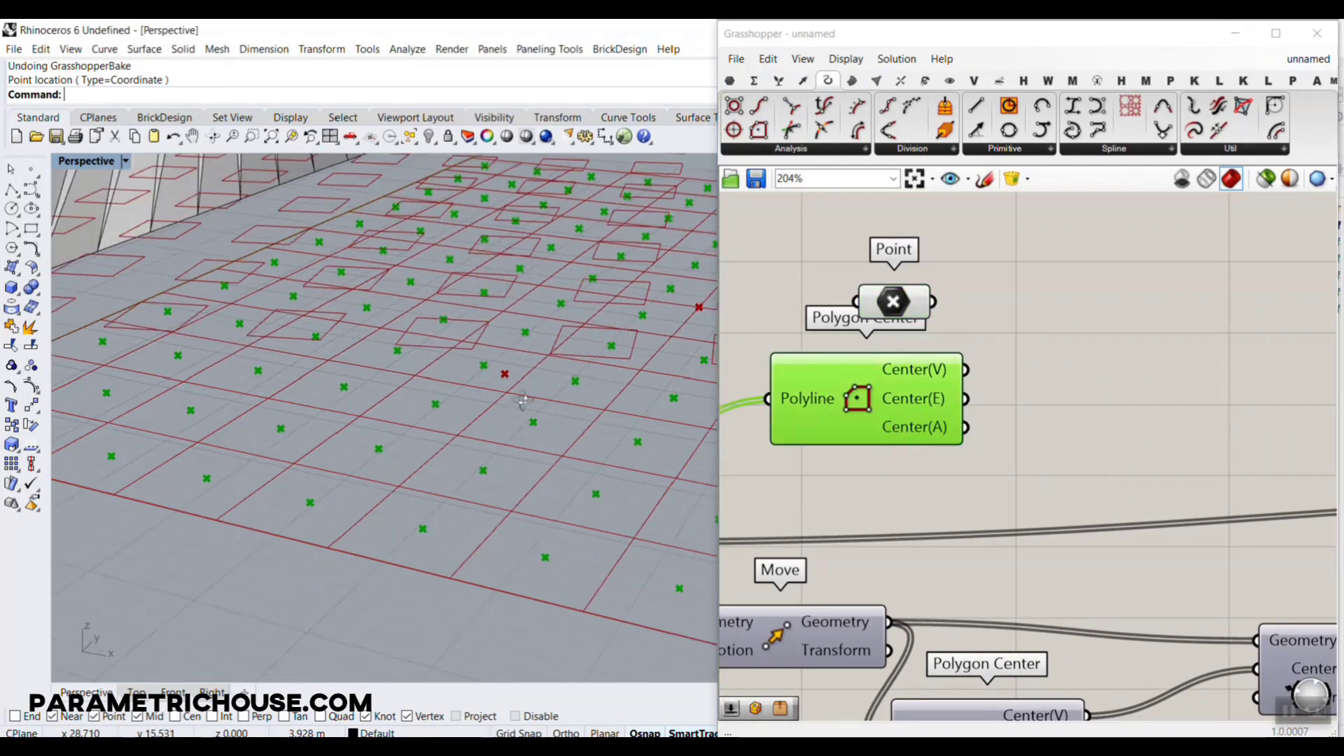
{"action": "right_click_drag", "start_coordinate": [472, 386], "coordinate": [499, 356]}
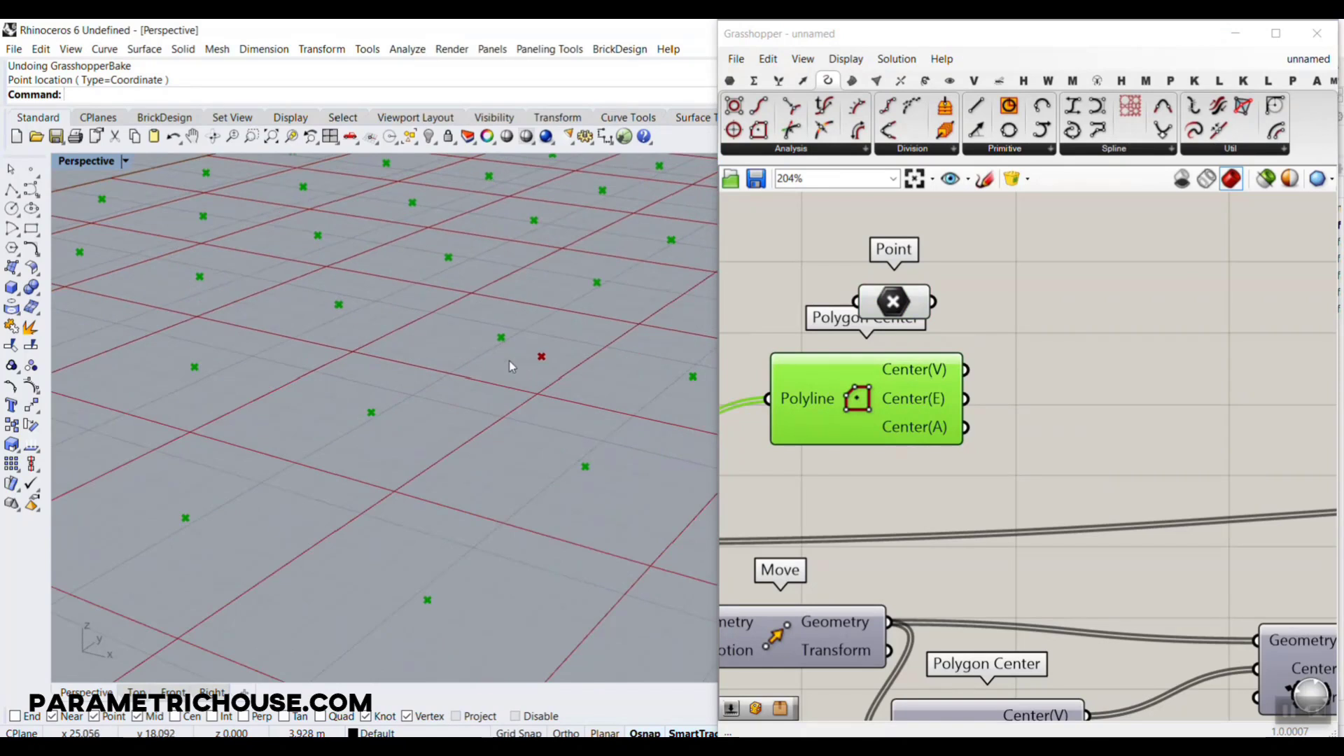
Insert a Distance component via the 'dist' search and show the attractor point.
{"action": "double_click", "coordinate": [1133, 336]}
{"action": "type", "text": "dist"}
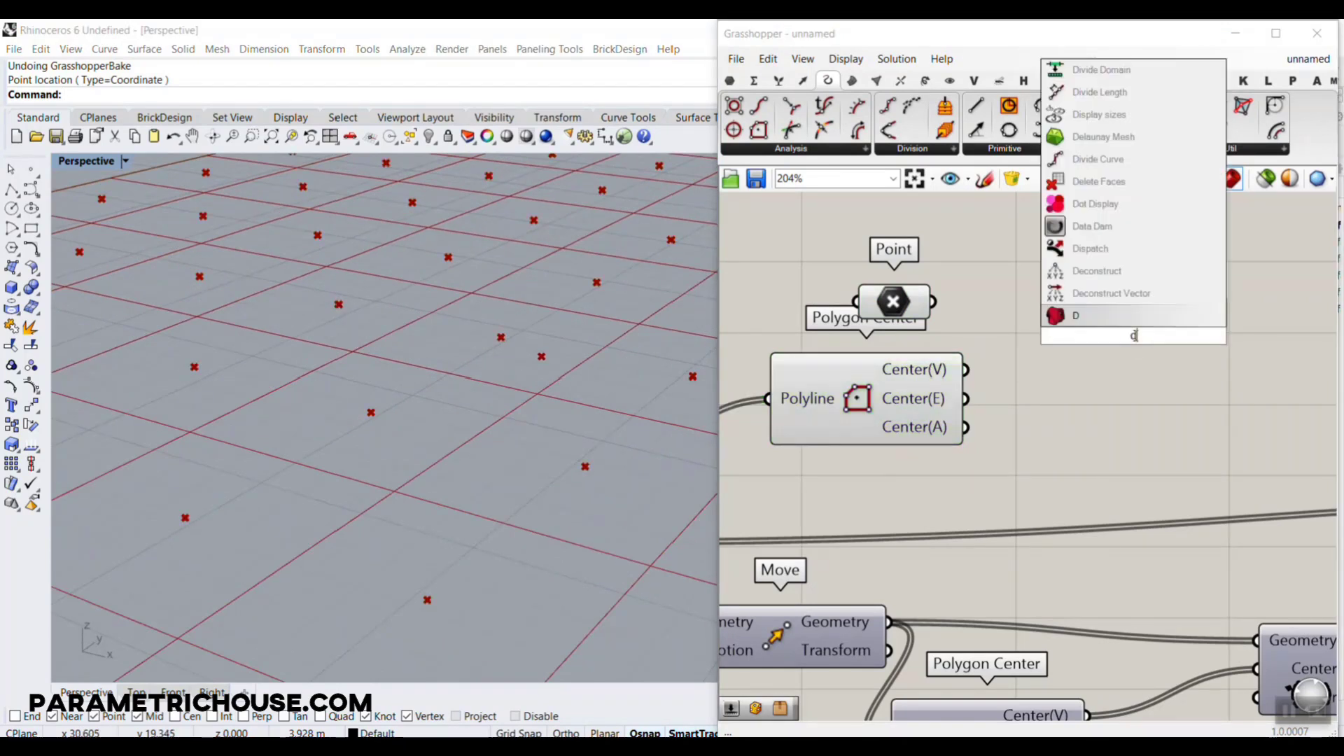
{"action": "key", "text": "Return"}
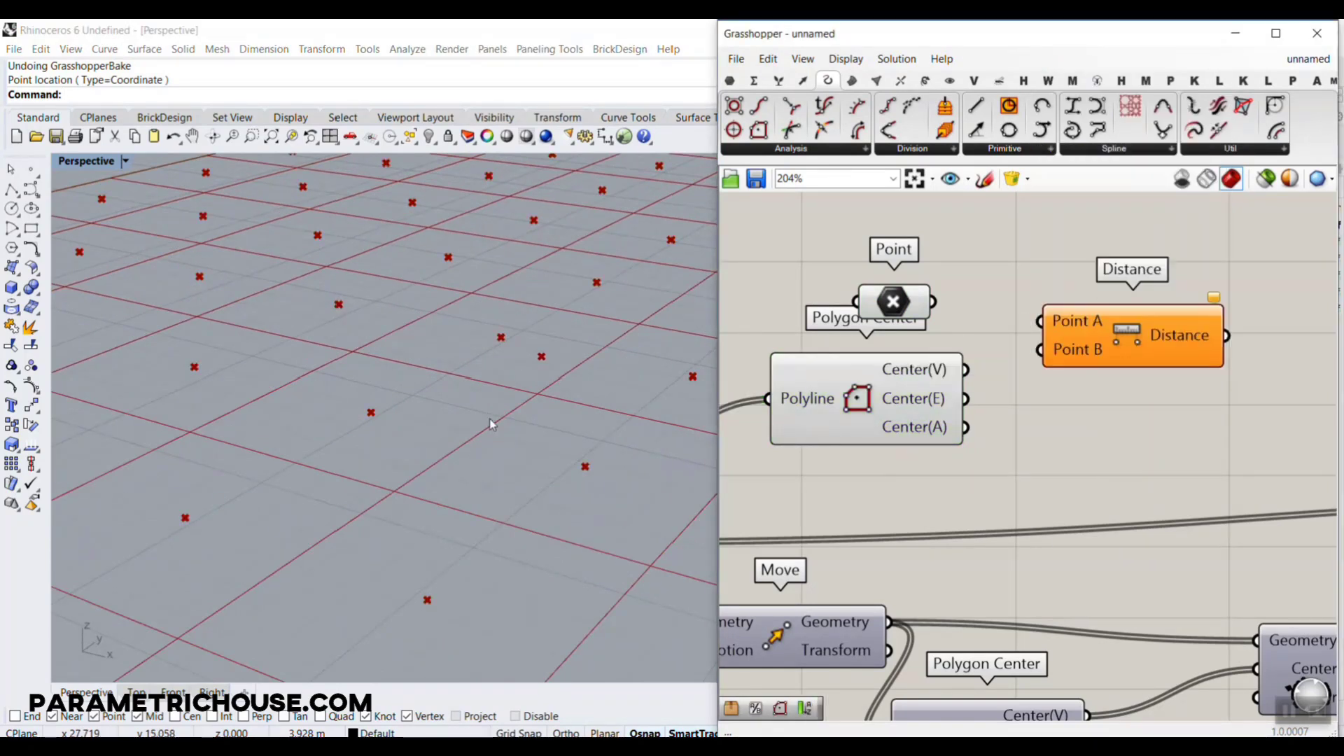
{"action": "scroll", "coordinate": [429, 406], "scroll_direction": "down", "scroll_amount": 4}
{"action": "left_click", "coordinate": [880, 301]}
{"action": "right_click_drag", "start_coordinate": [434, 448], "coordinate": [437, 385]}
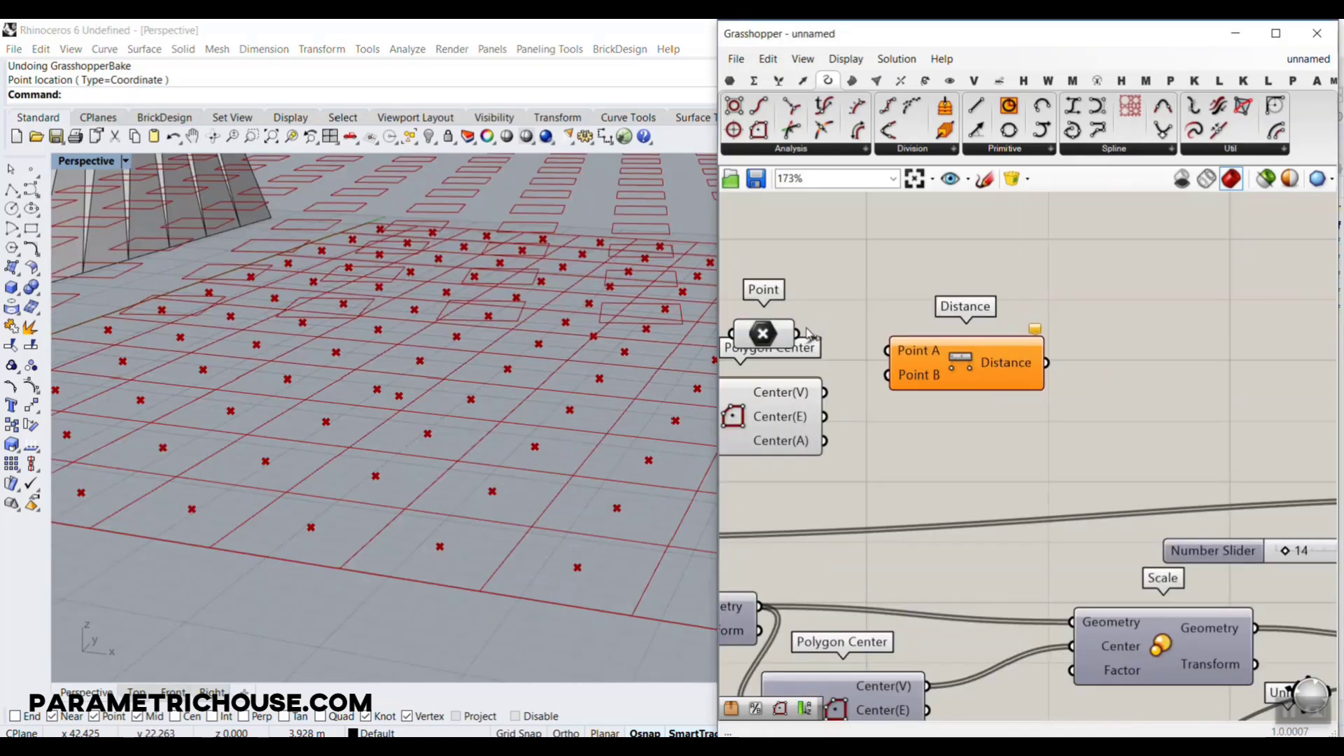
Wire the attractor Point to Point A and cell centres to Point B, giving 144 distances.
{"action": "left_click_drag", "start_coordinate": [796, 334], "coordinate": [887, 350]}
{"action": "left_click_drag", "start_coordinate": [823, 392], "coordinate": [897, 373]}
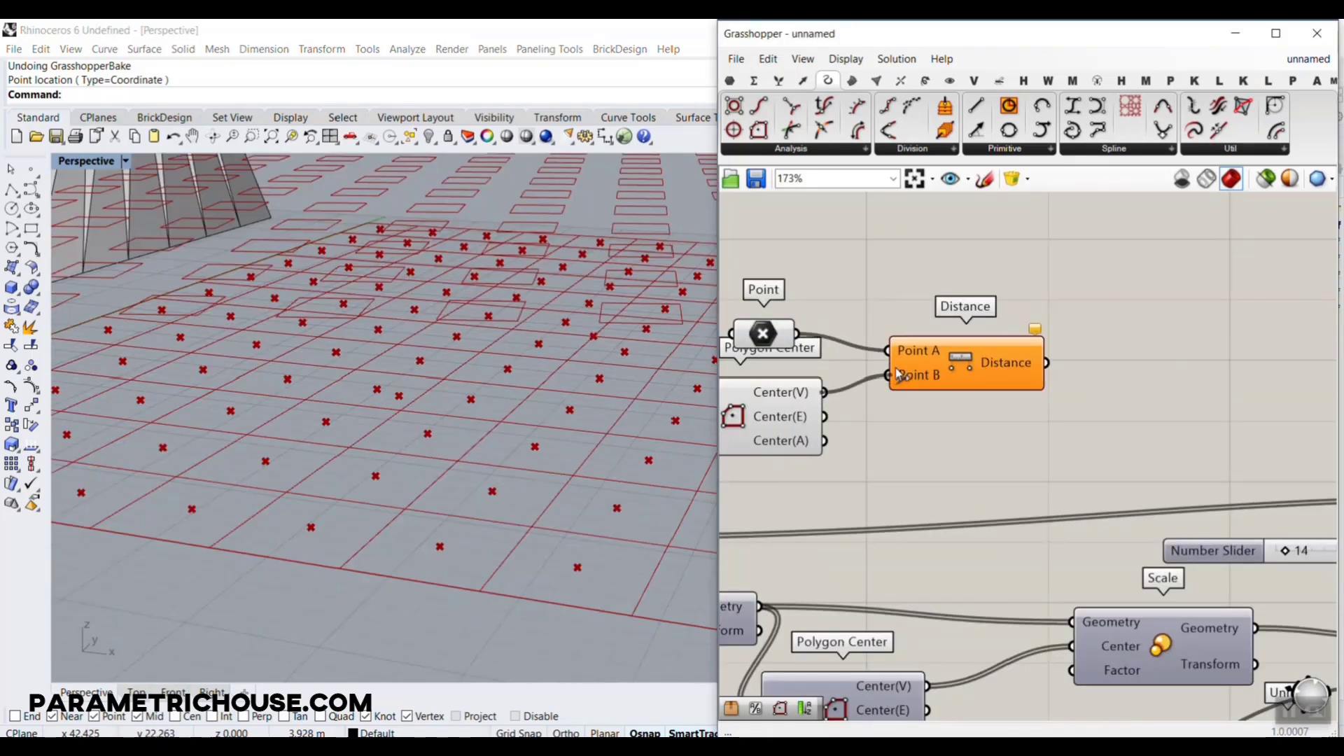
{"action": "left_click_drag", "start_coordinate": [418, 359], "coordinate": [376, 389]}
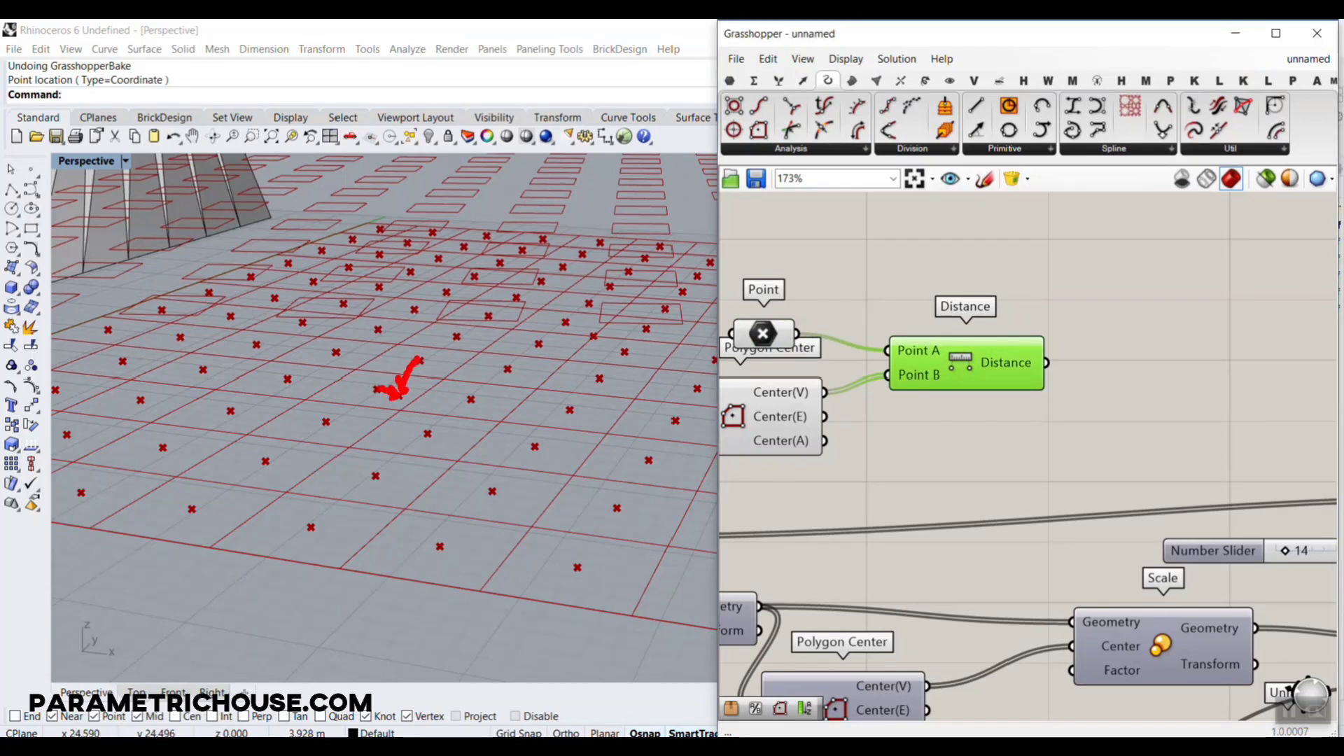
{"action": "left_click_drag", "start_coordinate": [473, 401], "coordinate": [413, 397]}
{"action": "left_click_drag", "start_coordinate": [499, 369], "coordinate": [424, 392]}
{"action": "mouse_move", "coordinate": [326, 422]}
{"action": "left_mouse_down"}
{"action": "mouse_move", "coordinate": [390, 404]}
{"action": "mouse_move", "coordinate": [387, 417]}
{"action": "left_mouse_up"}
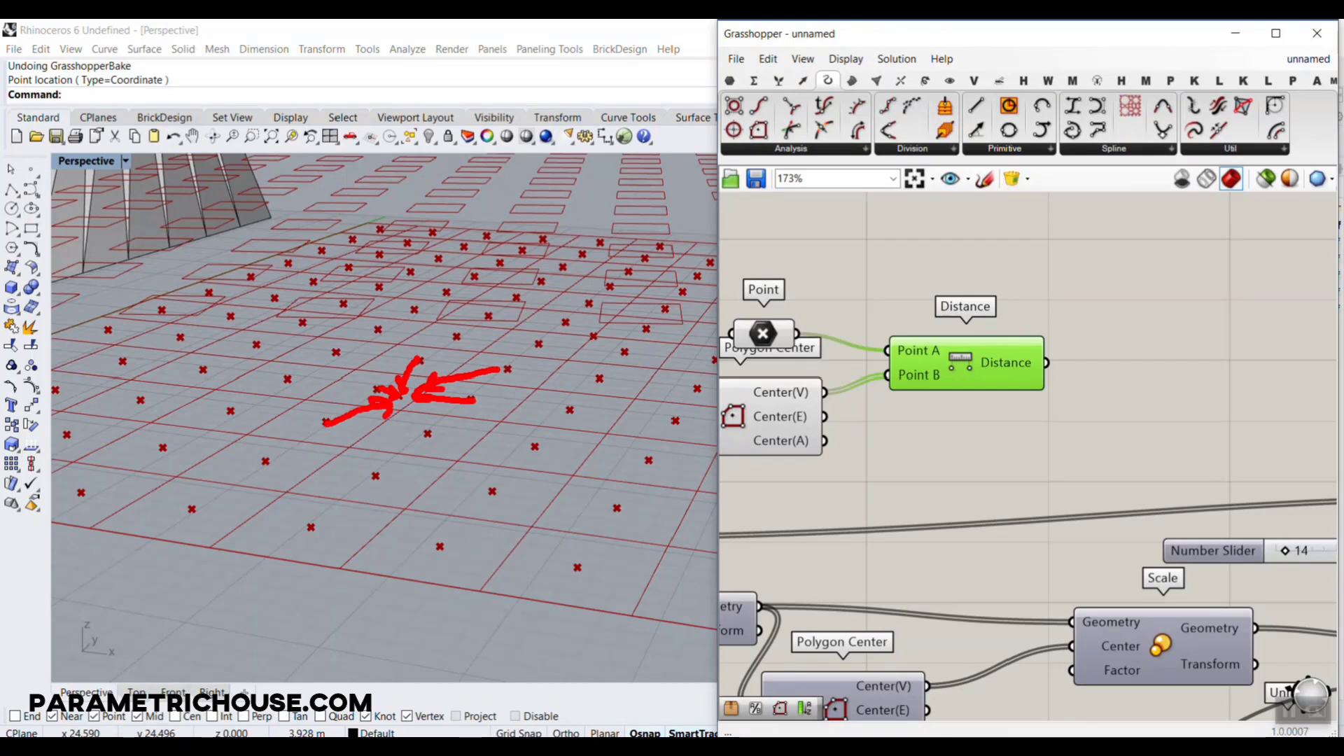
{"action": "mouse_move", "coordinate": [1032, 343]}
{"action": "left_mouse_down"}
{"action": "mouse_move", "coordinate": [1041, 362]}
{"action": "mouse_move", "coordinate": [1101, 312]}
{"action": "left_mouse_up"}
{"action": "key", "text": "Escape"}
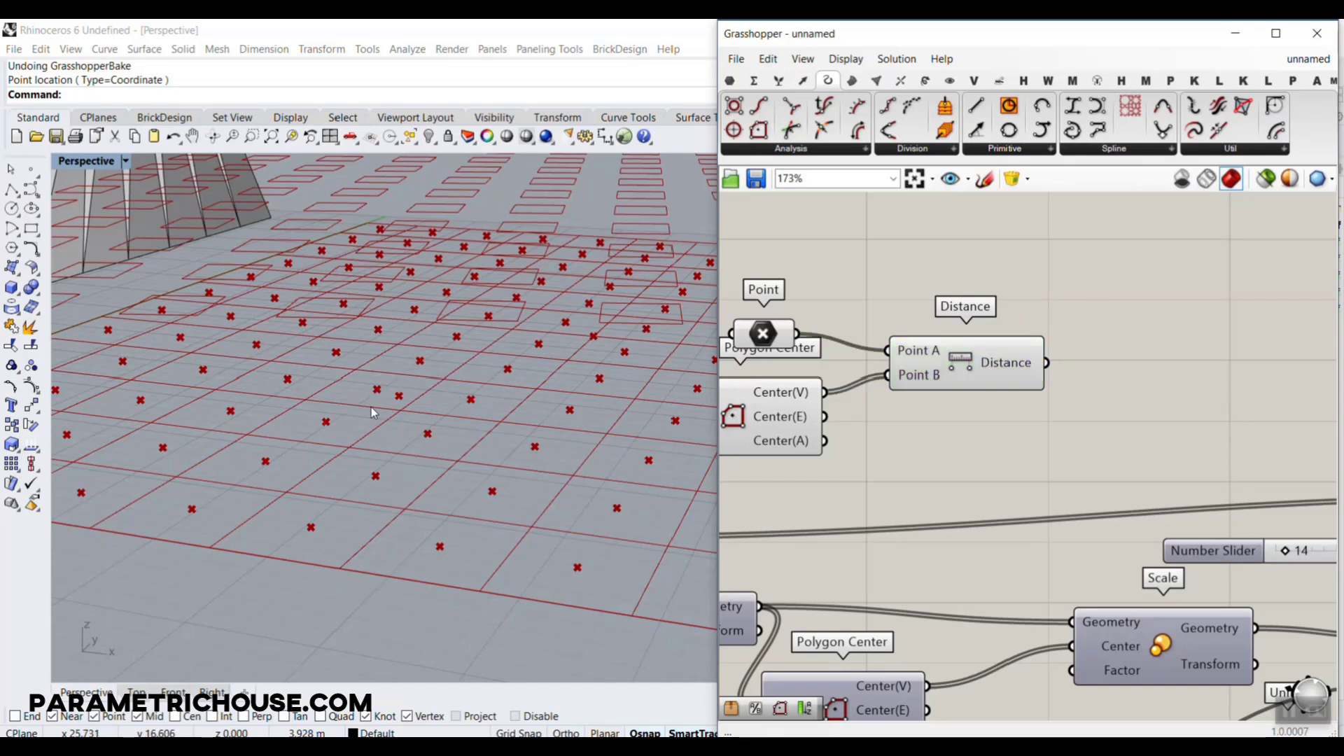
{"action": "mouse_move", "coordinate": [1038, 362]}
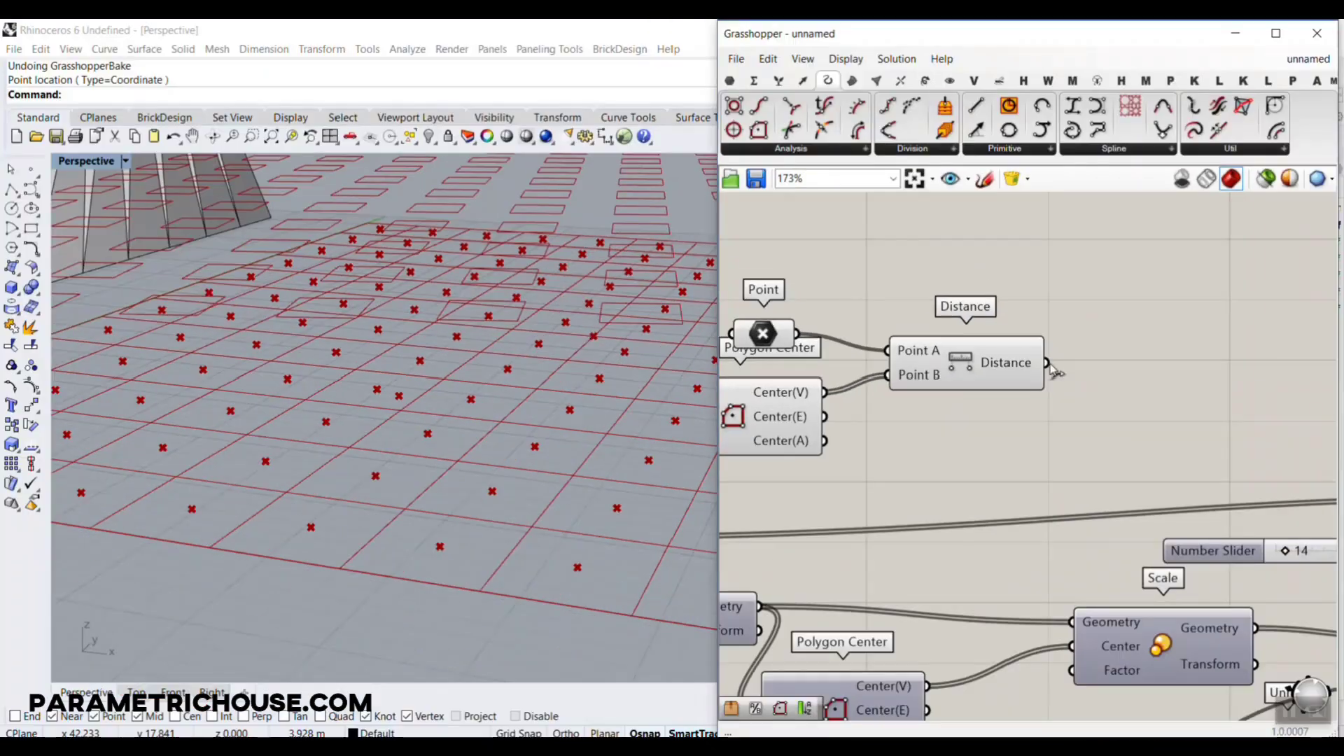
{"action": "right_click_drag", "start_coordinate": [1161, 463], "coordinate": [991, 320]}
{"action": "left_click_drag", "start_coordinate": [921, 258], "coordinate": [947, 565]}
{"action": "right_click_drag", "start_coordinate": [420, 438], "coordinate": [569, 336]}
{"action": "left_click_drag", "start_coordinate": [927, 302], "coordinate": [910, 287], "text": "ctrl"}
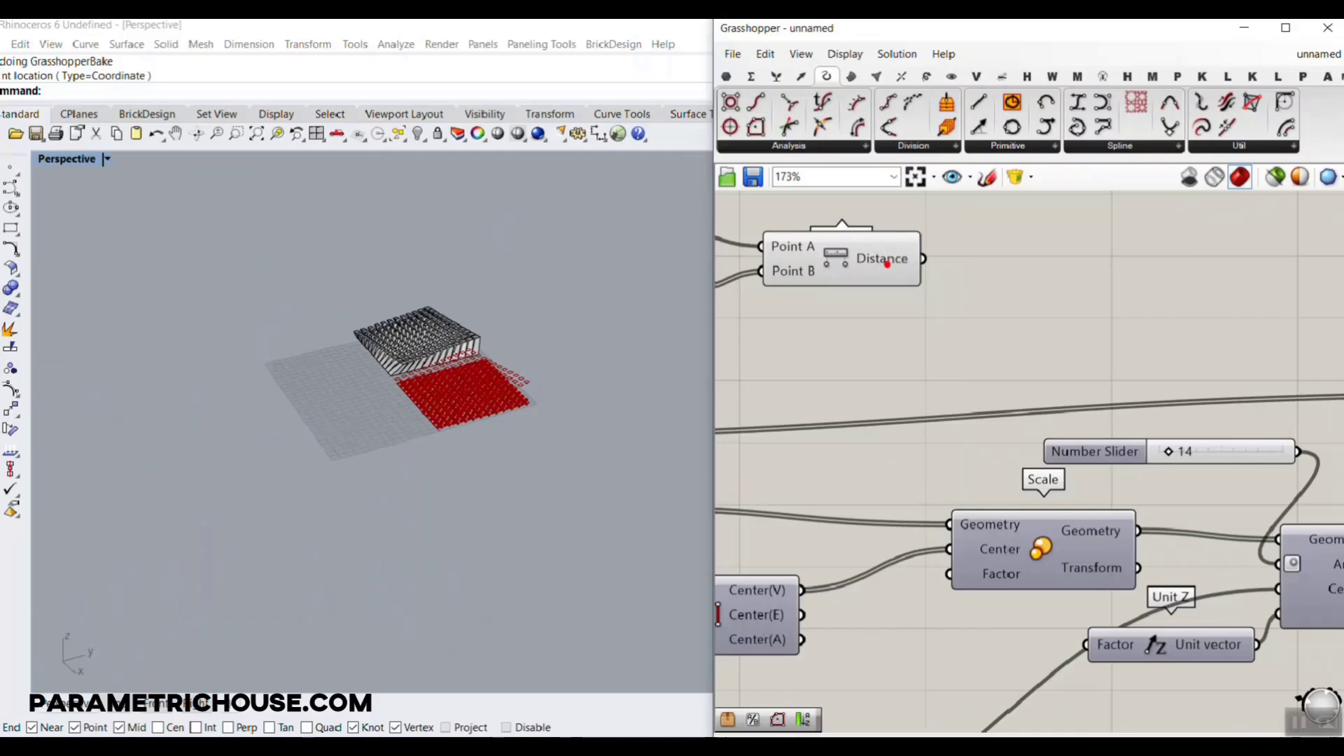
{"action": "mouse_move", "coordinate": [886, 256]}
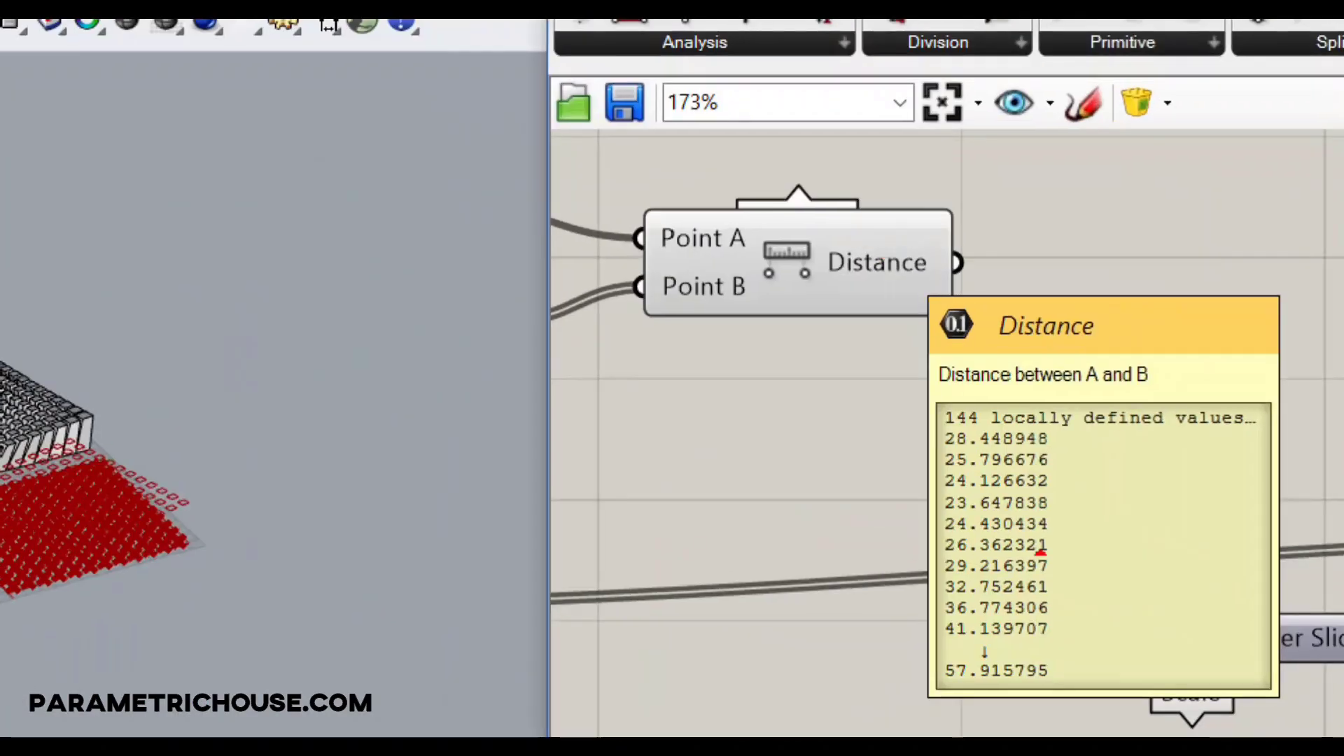
{"action": "left_click_drag", "start_coordinate": [1064, 430], "coordinate": [1067, 686]}
{"action": "mouse_move", "coordinate": [1050, 556]}
{"action": "left_mouse_down"}
{"action": "mouse_move", "coordinate": [1114, 556]}
{"action": "mouse_move", "coordinate": [1083, 534]}
{"action": "mouse_move", "coordinate": [1105, 577]}
{"action": "left_mouse_up"}
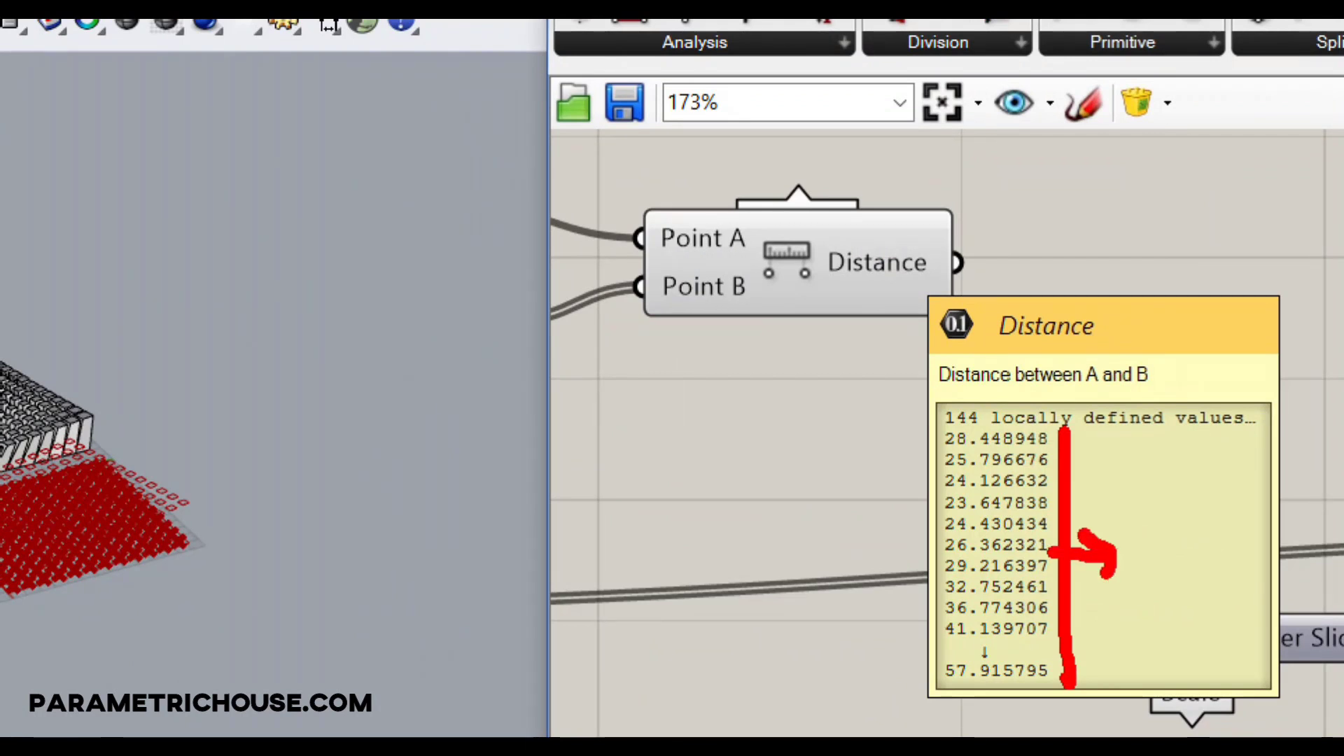
{"action": "left_click_drag", "start_coordinate": [1097, 441], "coordinate": [1123, 441]}
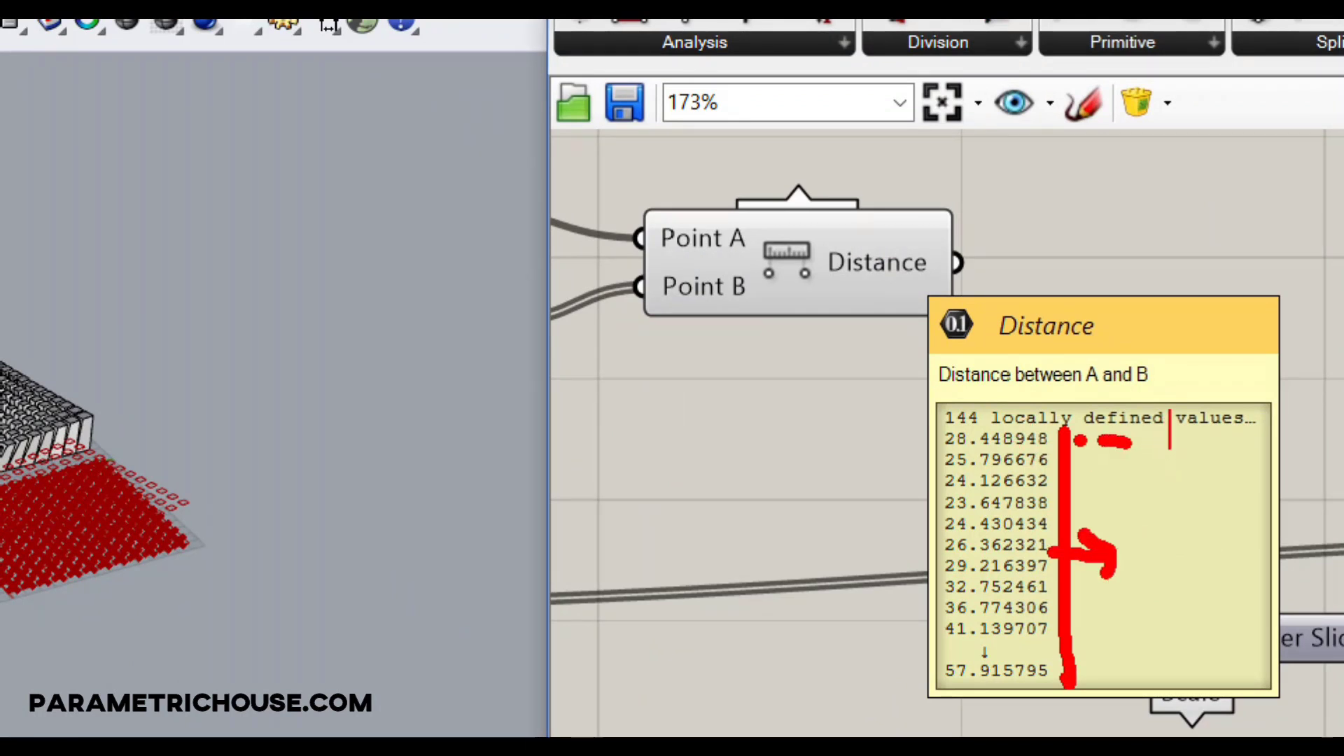
{"action": "type", "text": "0.2"}
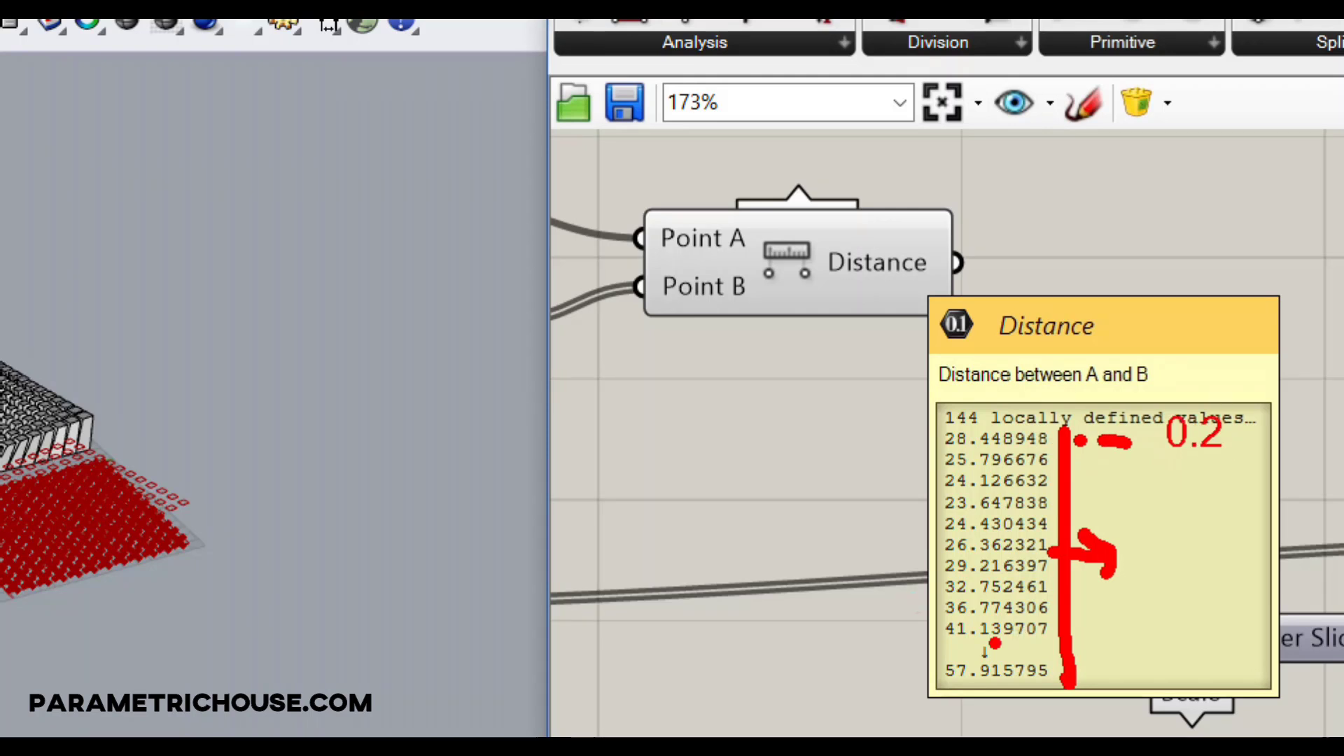
{"action": "left_click", "coordinate": [1100, 668]}
{"action": "left_click_drag", "start_coordinate": [1129, 669], "coordinate": [1154, 668]}
{"action": "type", "text": "t0.9"}
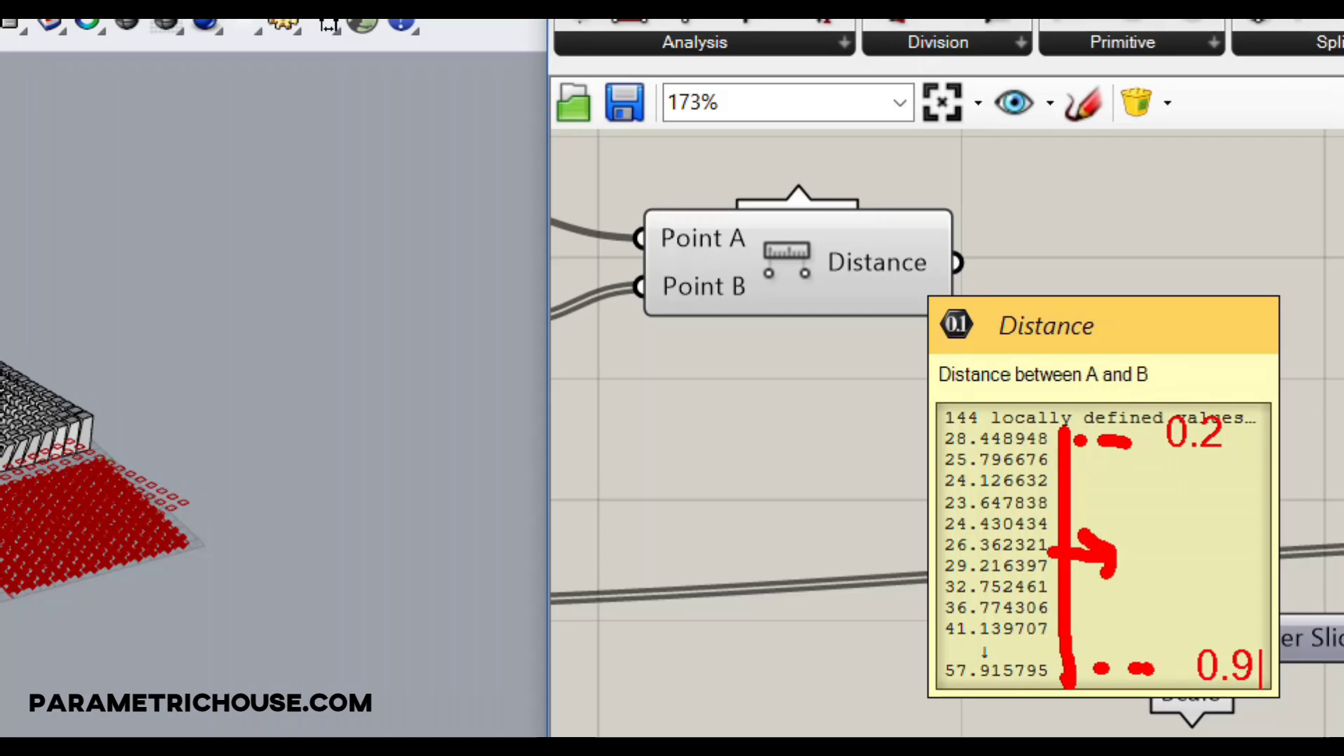
{"action": "key", "text": "Escape"}
{"action": "type", "text": "t"}
{"action": "type", "text": "remap+"}
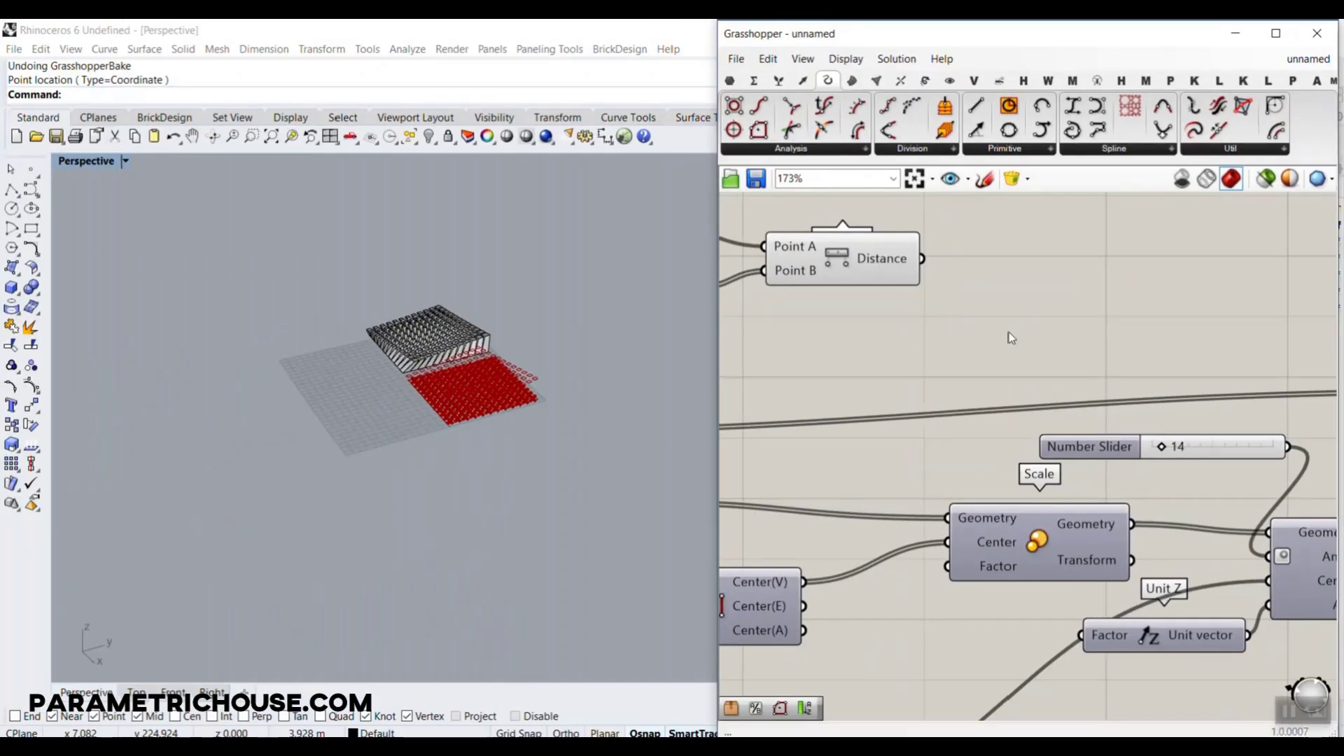
{"action": "mouse_move", "coordinate": [1009, 332]}
{"action": "right_mouse_down"}
{"action": "mouse_move", "coordinate": [1006, 355]}
{"action": "mouse_move", "coordinate": [1035, 359]}
{"action": "right_mouse_up"}
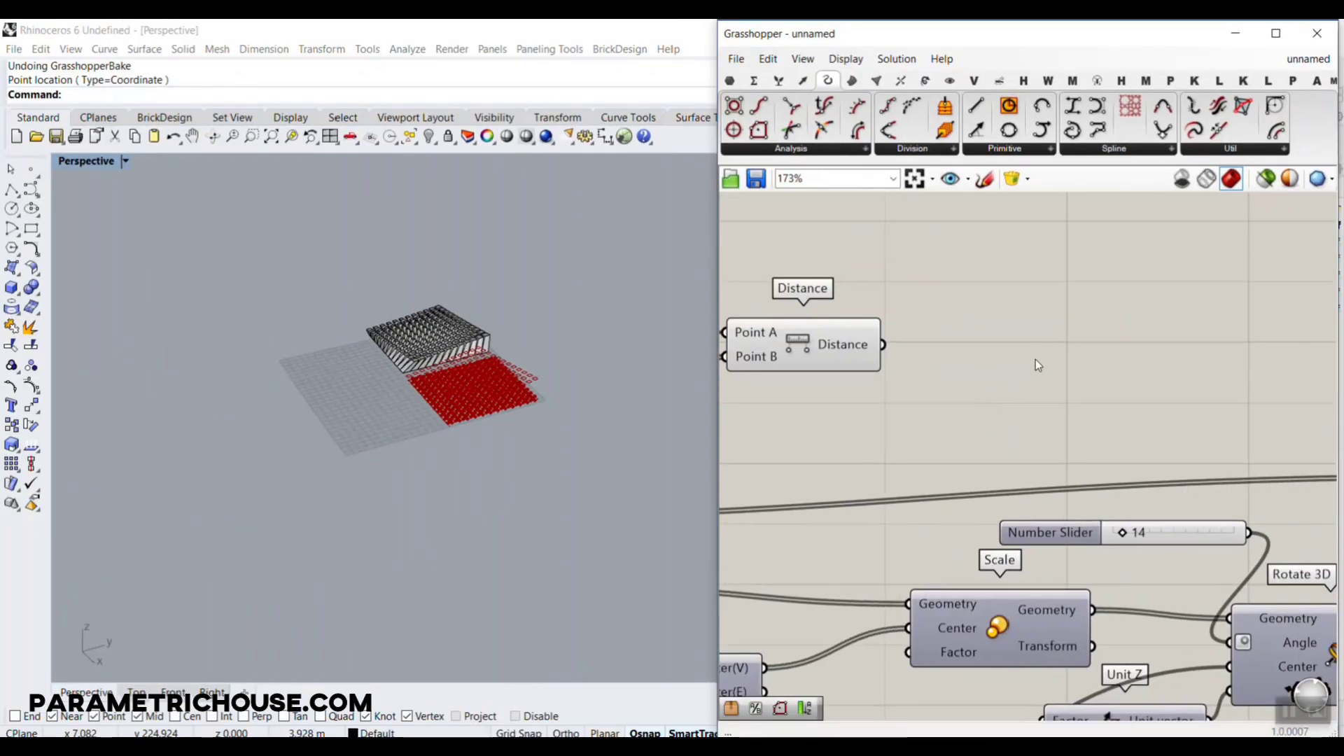
Place a Remap Numbers component via the 'rem' search and connect Distance output to its Value input.
{"action": "double_click", "coordinate": [1035, 359]}
{"action": "type", "text": "rem"}
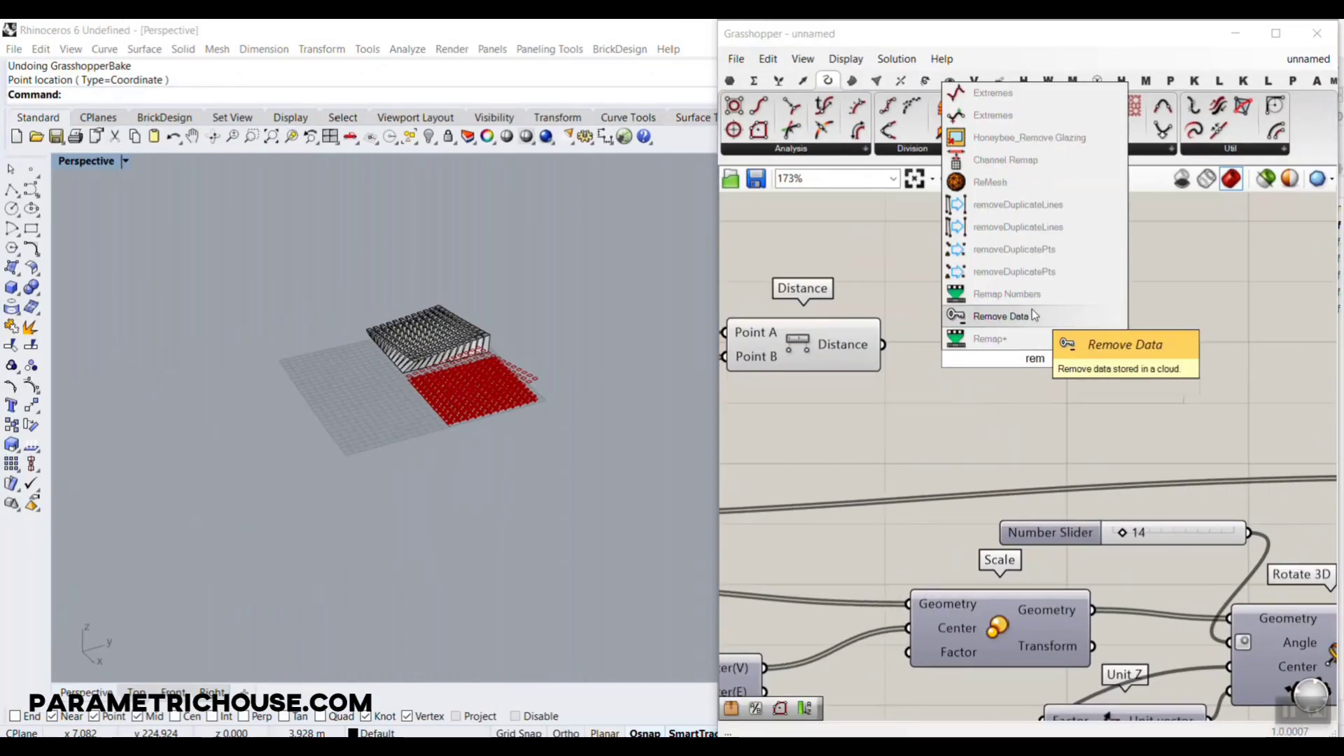
{"action": "left_click", "coordinate": [1008, 294]}
{"action": "scroll", "coordinate": [1036, 307], "scroll_direction": "up", "scroll_amount": 3}
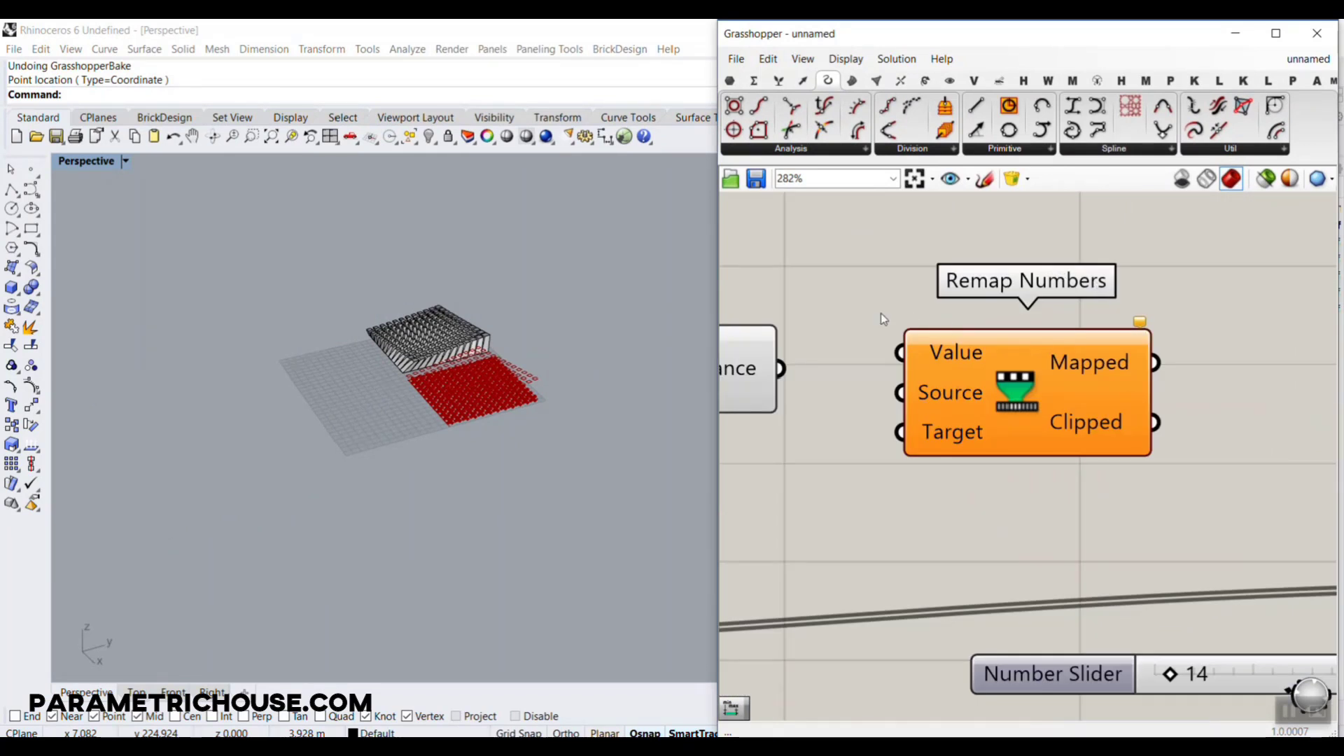
{"action": "right_click_drag", "start_coordinate": [754, 387], "coordinate": [982, 317]}
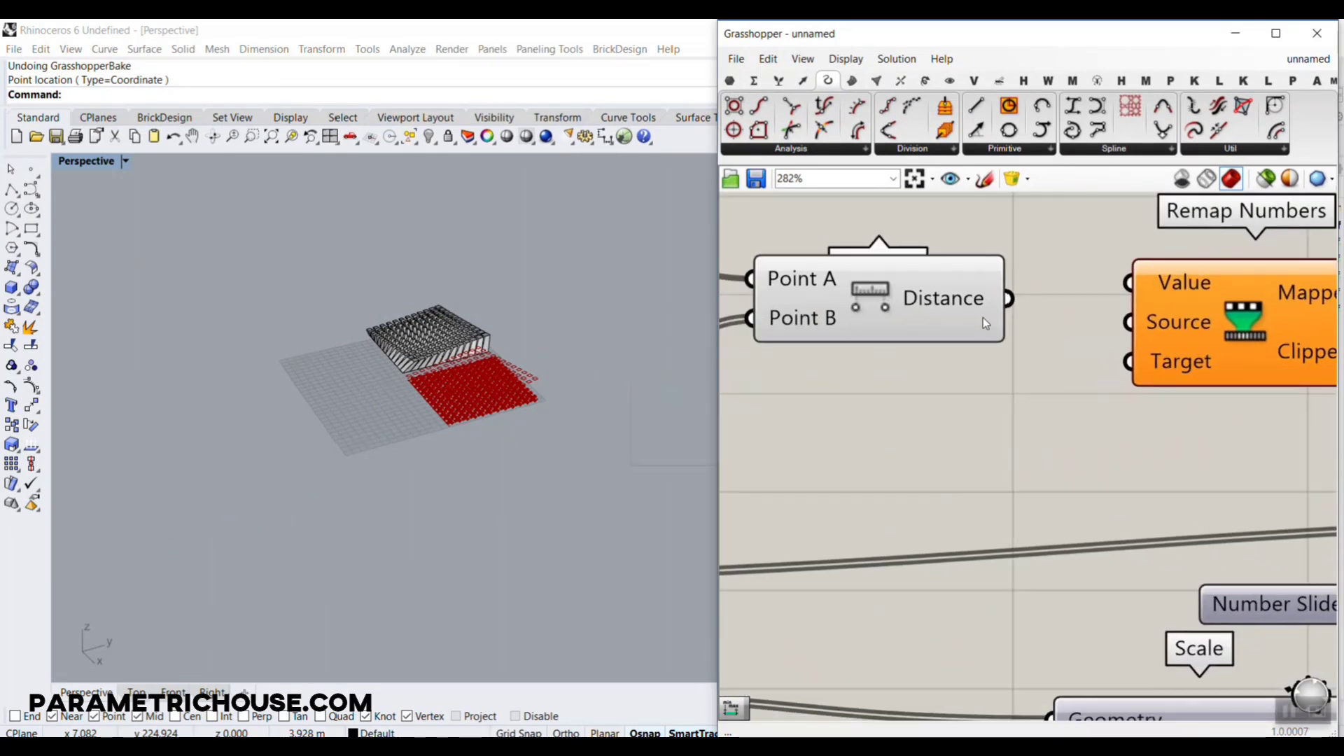